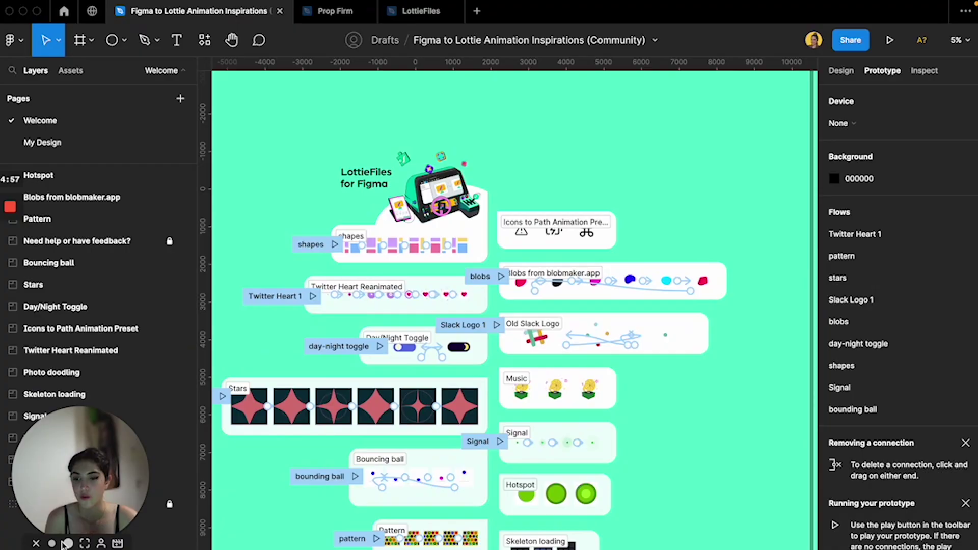
Look at the Community results for the lottie search.
click(68, 538)
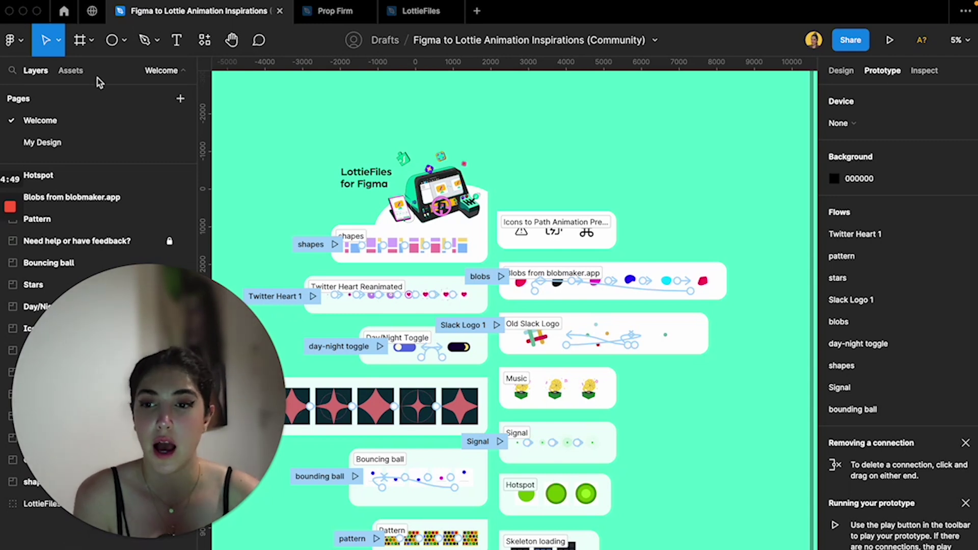
click(92, 10)
click(10, 41)
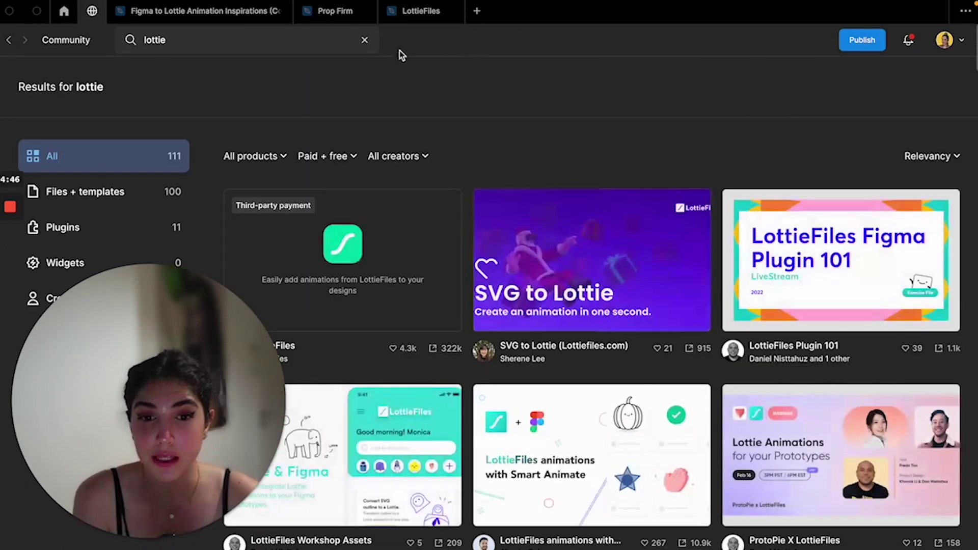
click(235, 15)
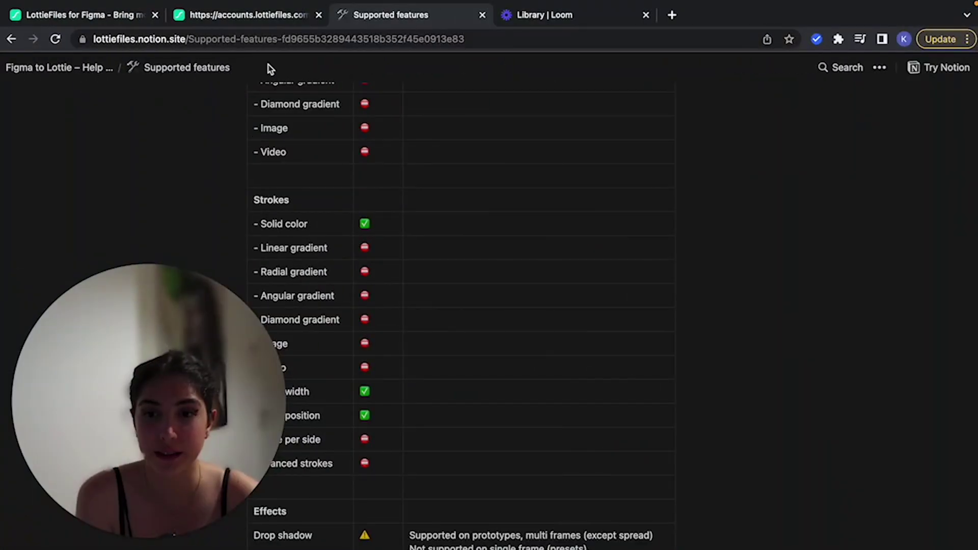
Open the LottieFiles for Figma page in the browser and review its Figma to Lottie section.
click(109, 16)
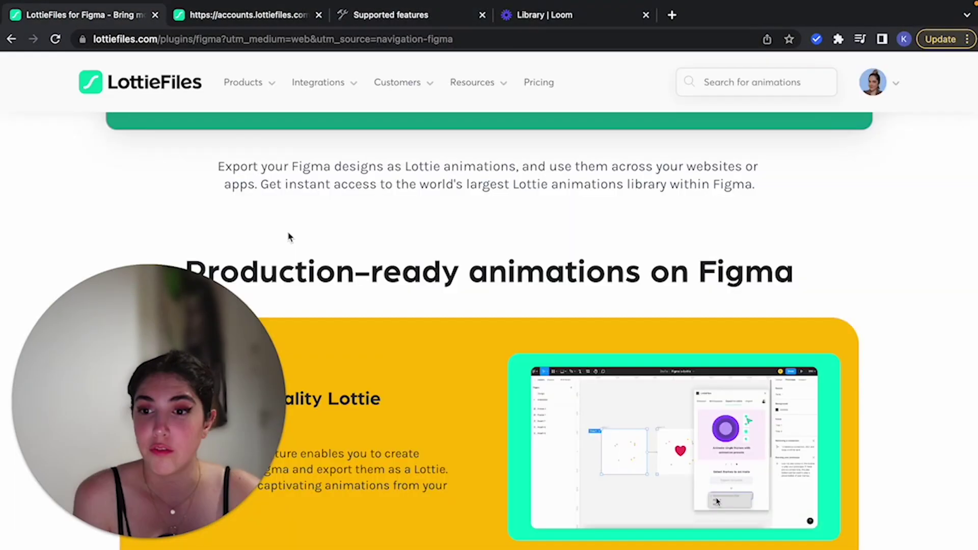
scroll(288, 236, down, 20)
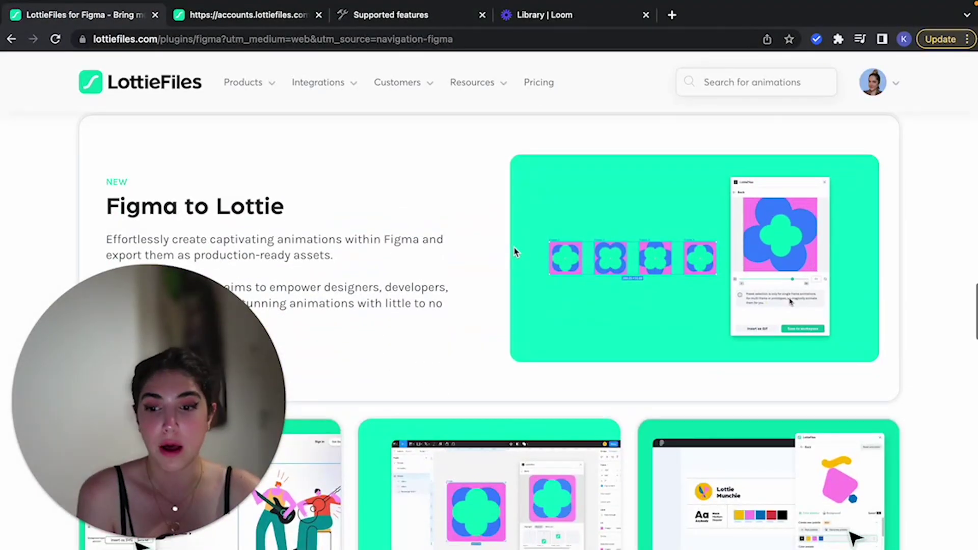
scroll(515, 252, down, 3)
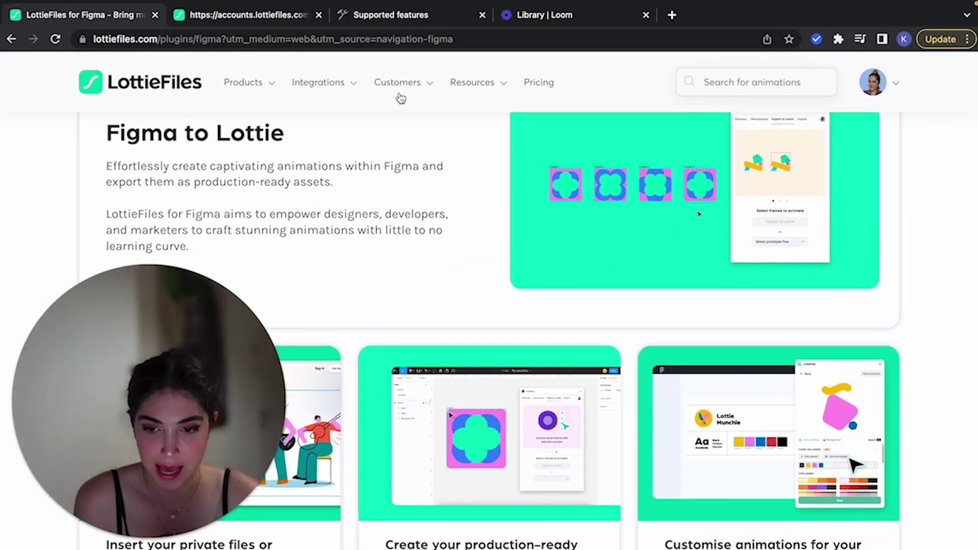
Read through the Supported features table on the LottieFiles Notion page to check which Figma features can be exported.
click(256, 20)
click(356, 16)
scroll(459, 319, down, 5)
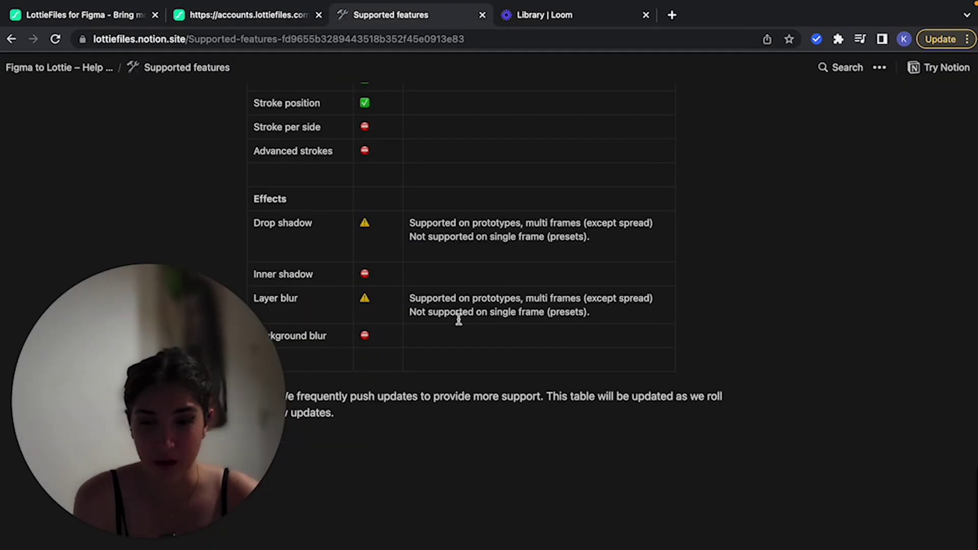
scroll(458, 318, up, 20)
scroll(458, 318, up, 2)
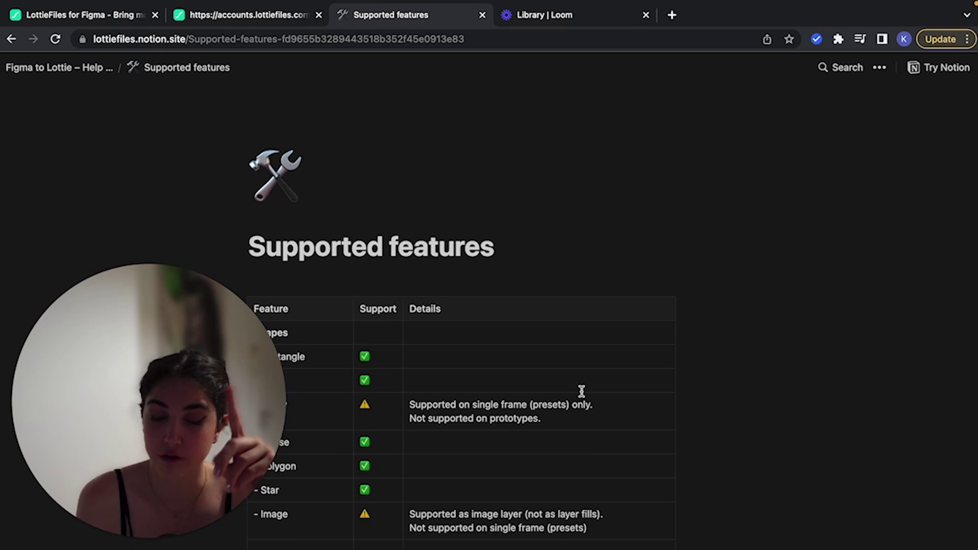
scroll(556, 327, down, 7)
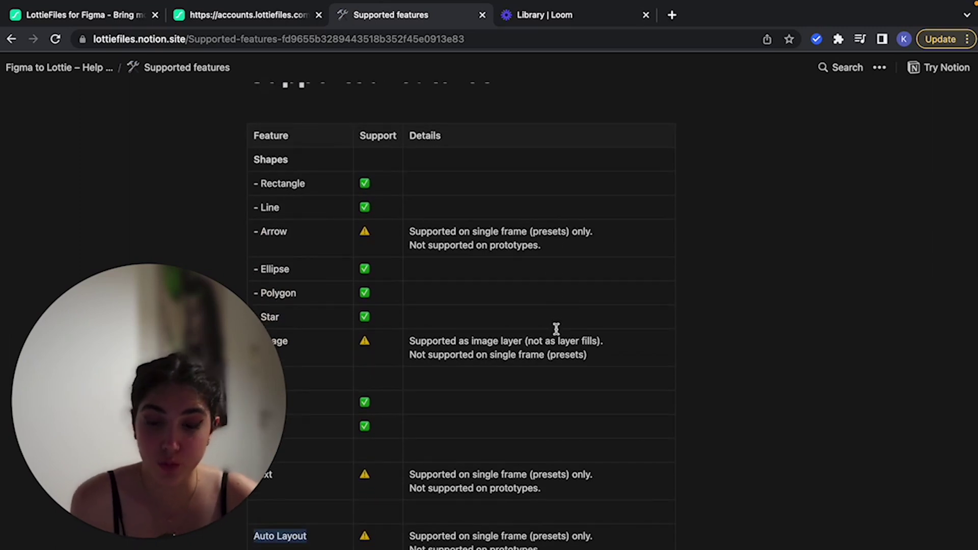
scroll(556, 329, down, 4)
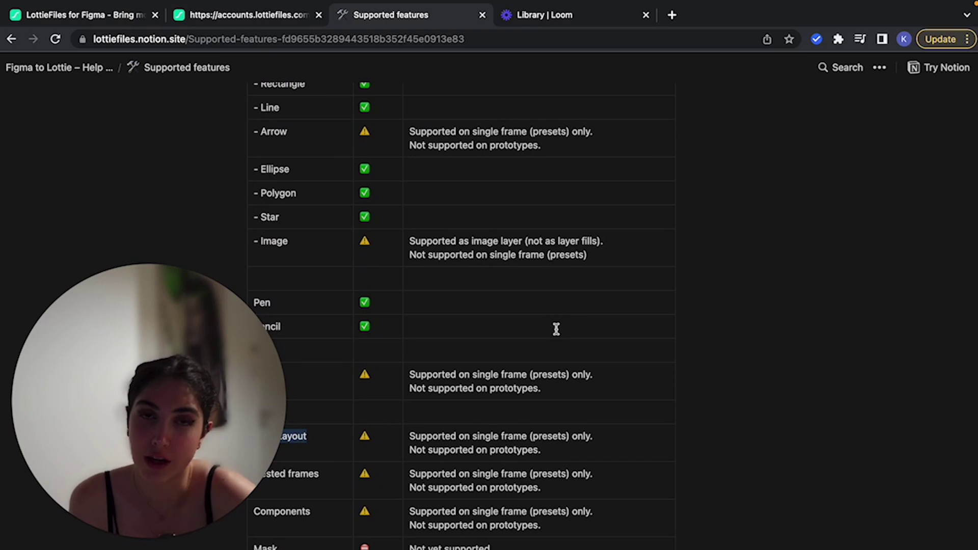
scroll(532, 324, down, 20)
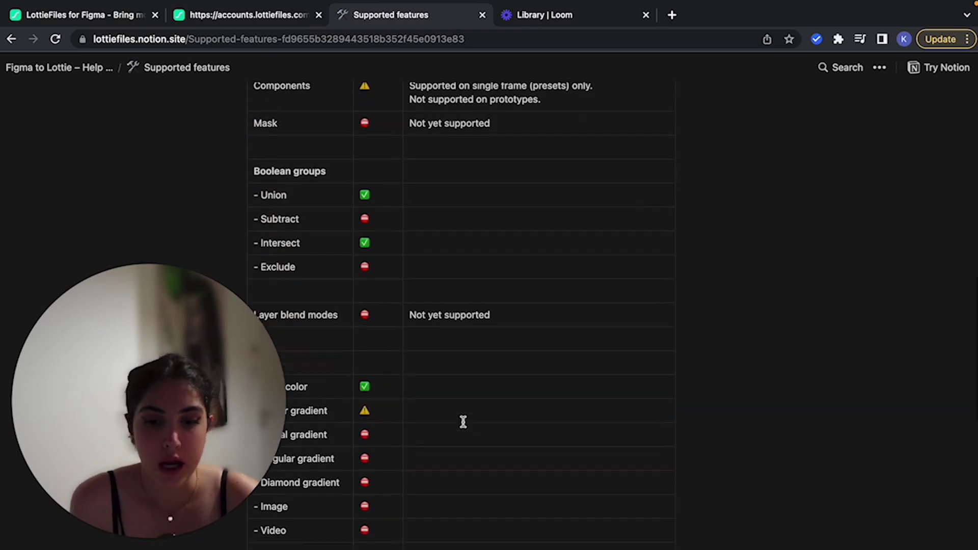
scroll(339, 232, up, 9)
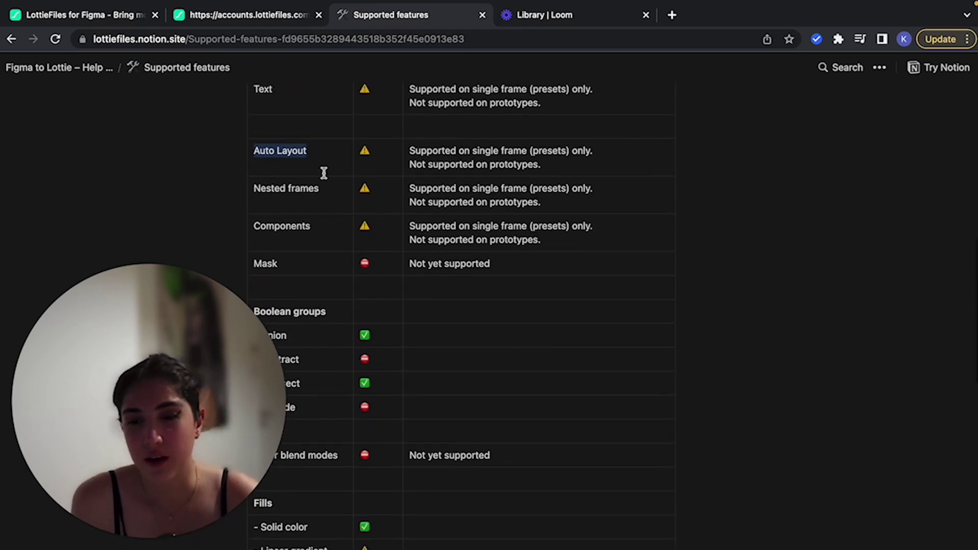
scroll(337, 274, up, 15)
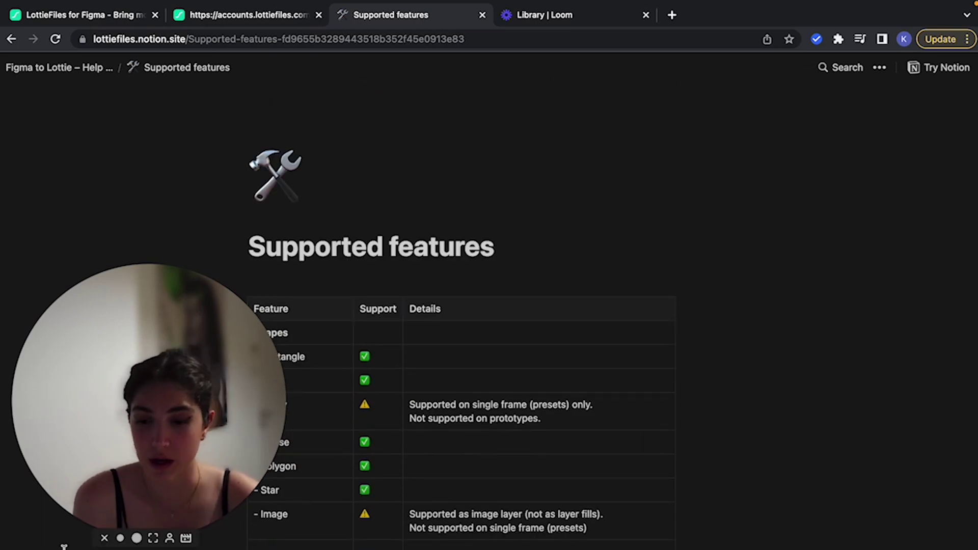
Switch back to the Figma file, open the My Design page and examine the frames inside the first My Flow.
click(120, 539)
key(ctrl+Right)
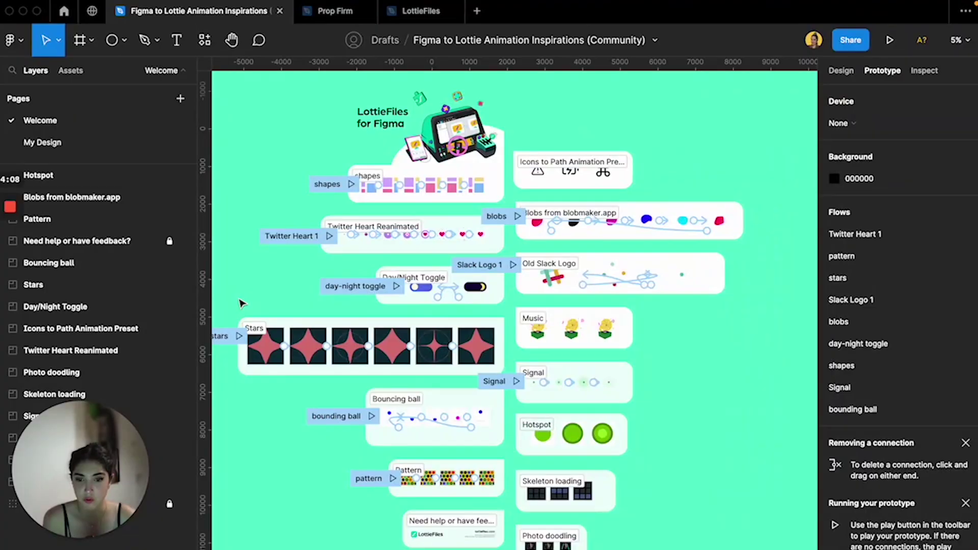
click(75, 149)
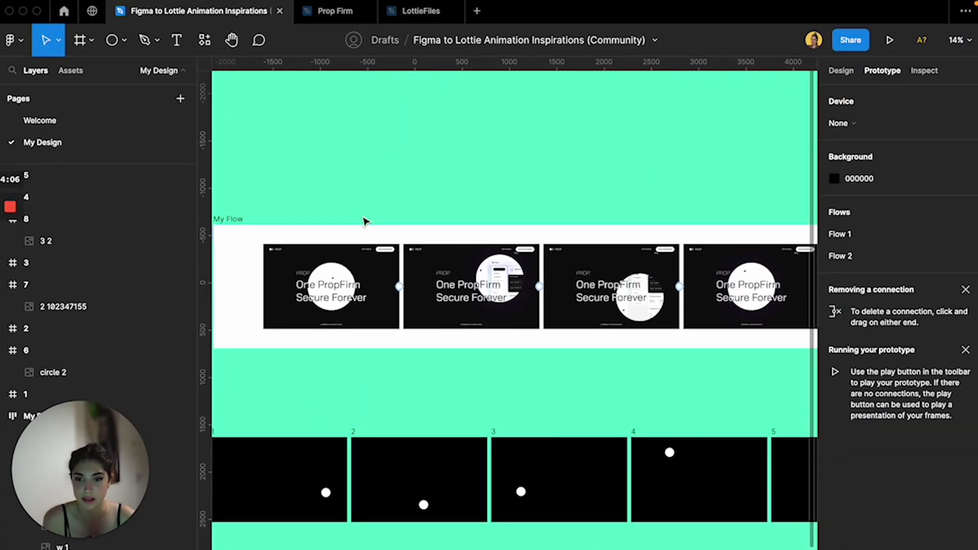
click(239, 220)
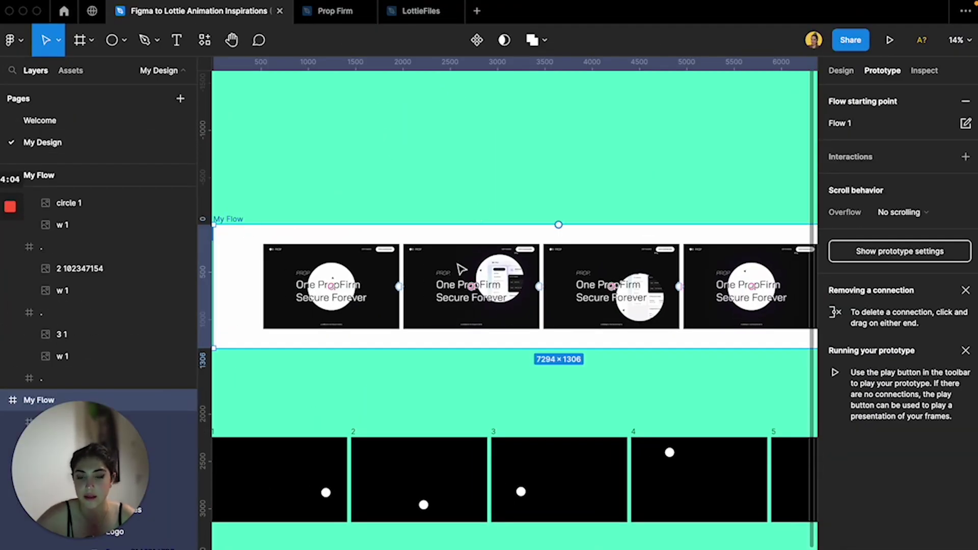
scroll(456, 297, right, 2)
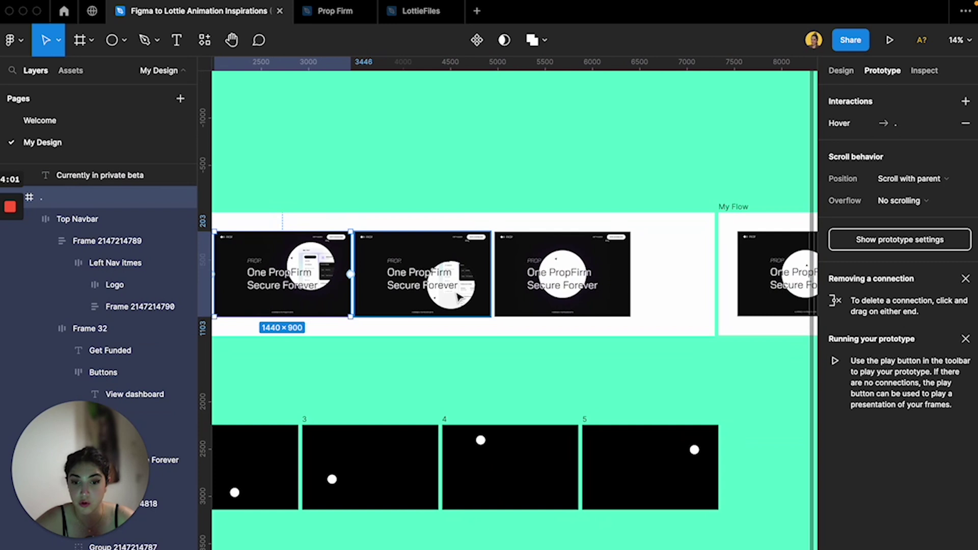
double_click(455, 296)
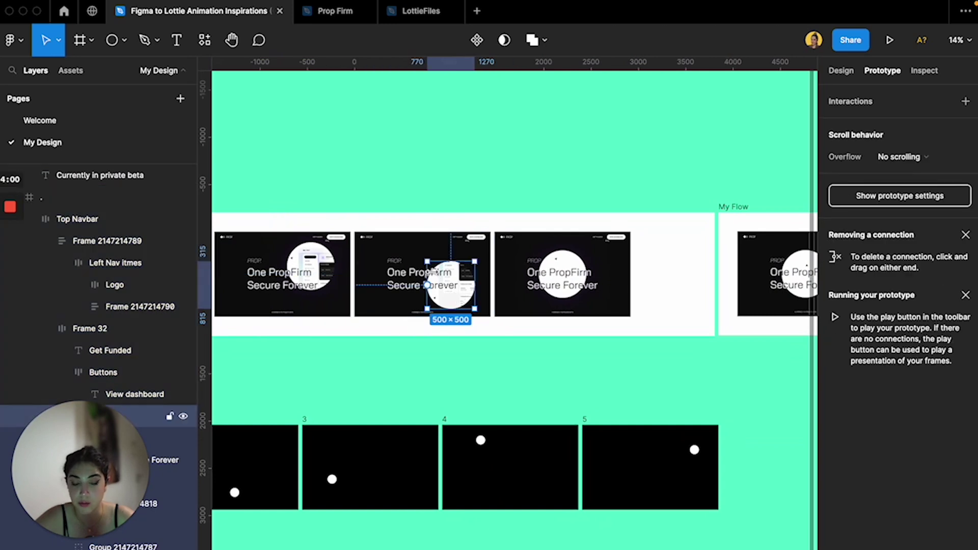
click(482, 293)
Examine the circle images, backgrounds and prototype connections of the frames in the second My Flow.
scroll(483, 292, right, 8)
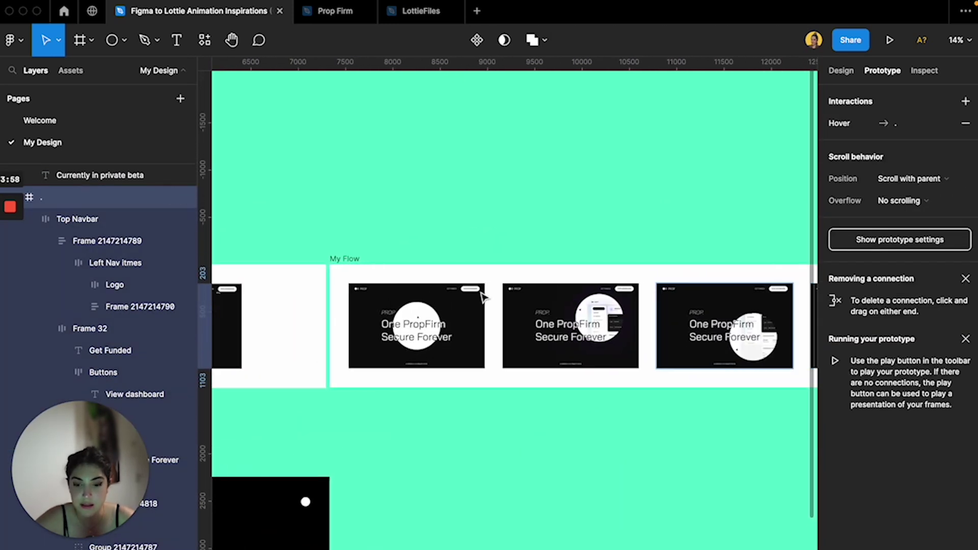
scroll(482, 295, up, 5)
click(418, 321)
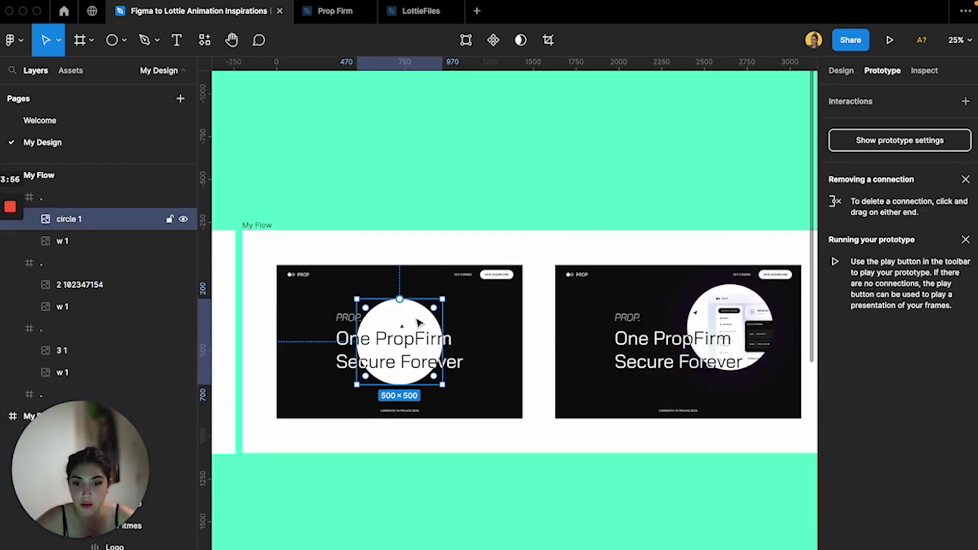
click(479, 325)
double_click(388, 342)
scroll(387, 342, right, 5)
double_click(466, 327)
double_click(355, 314)
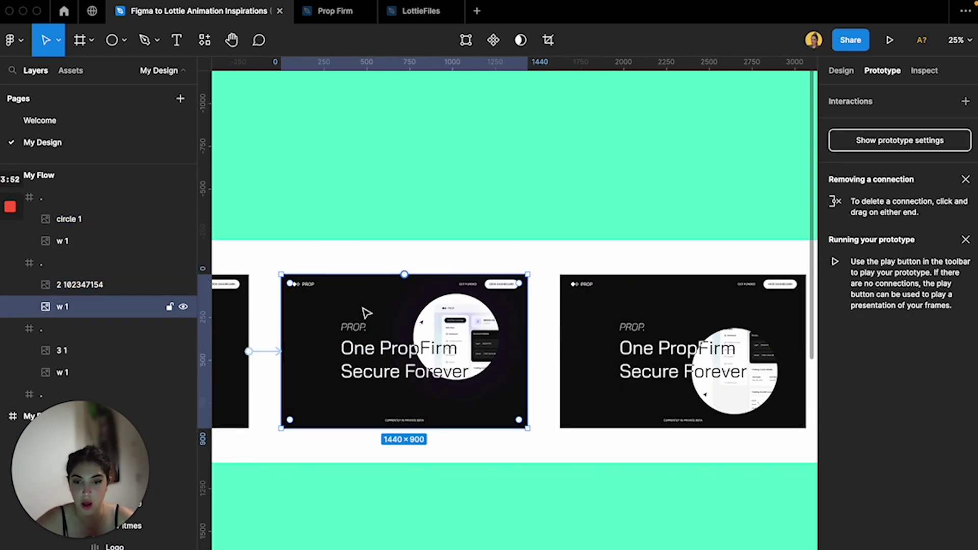
click(448, 316)
scroll(453, 320, right, 4)
click(532, 349)
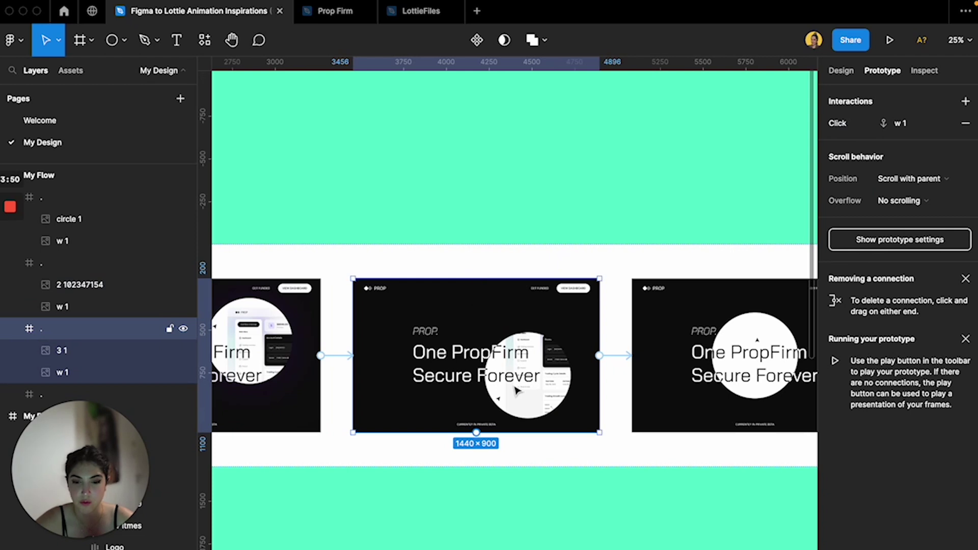
scroll(509, 336, up, 3)
scroll(509, 473, right, 10)
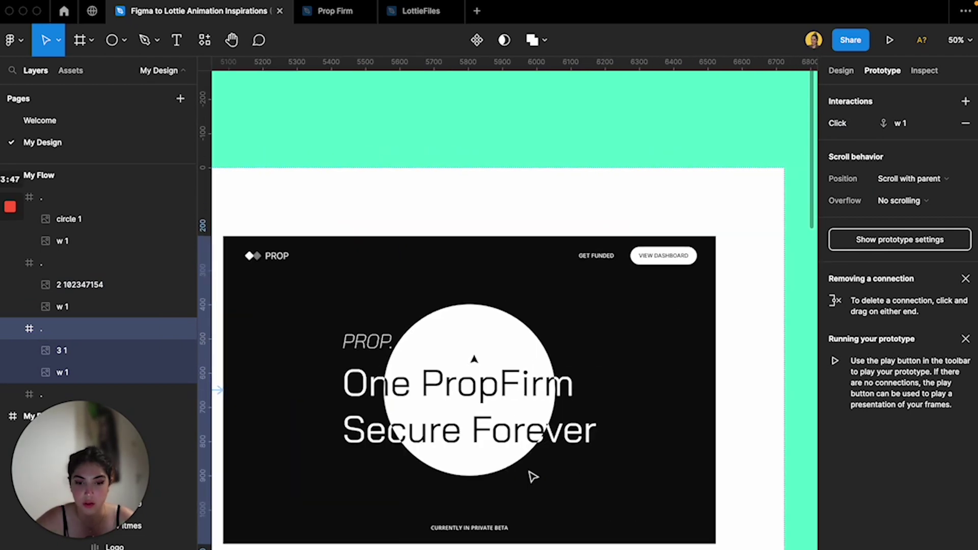
Examine the numbered black frames 1 to 8 and the circle elements placed in them below the first My Flow.
scroll(530, 475, down, 5)
scroll(530, 476, left, 10)
scroll(531, 475, down, 10)
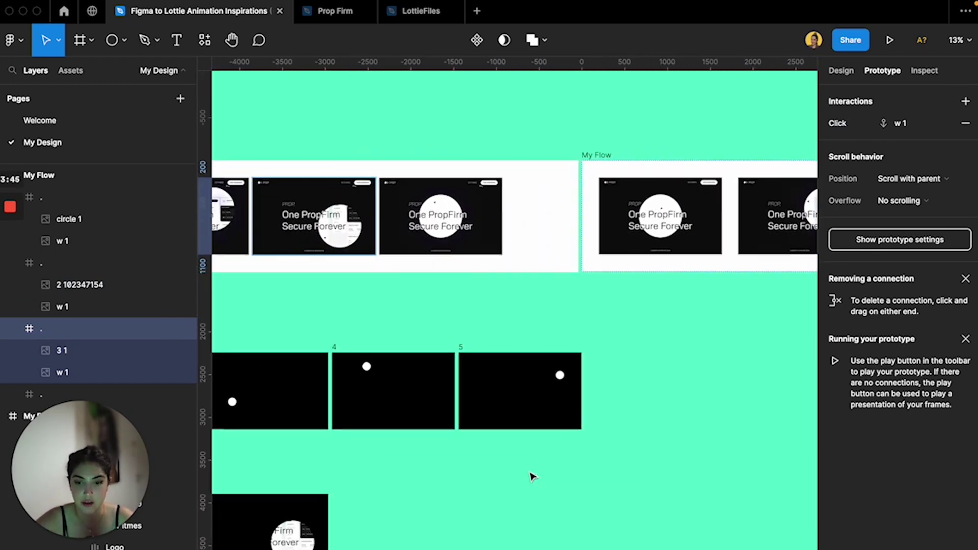
drag(242, 326, 677, 498)
key(Escape)
click(463, 356)
click(318, 372)
click(552, 406)
click(586, 395)
scroll(361, 368, up, 4)
scroll(361, 368, left, 2)
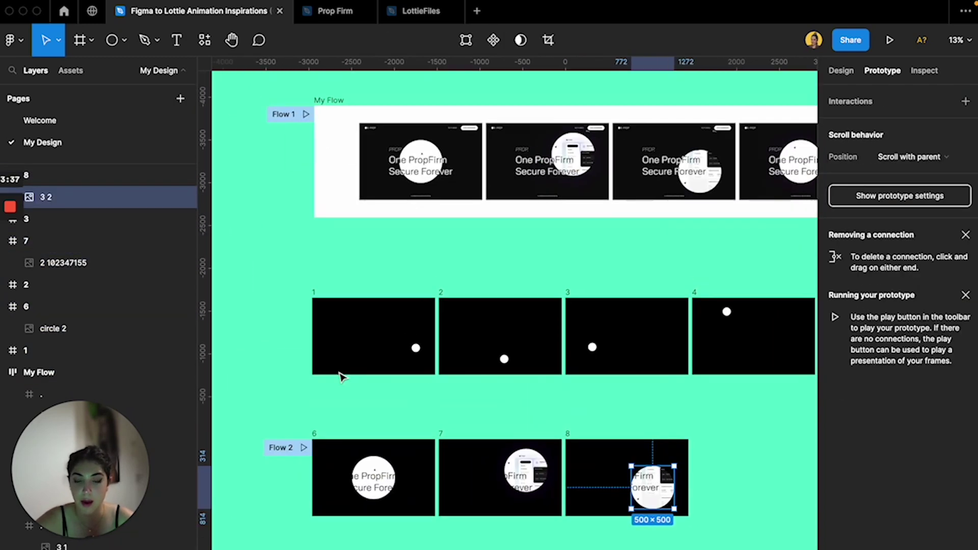
scroll(341, 376, right, 4)
scroll(341, 376, down, 1)
drag(254, 243, 805, 387)
click(698, 385)
scroll(698, 385, left, 1)
scroll(470, 300, left, 5)
Run the LottieFiles plugin and export frames 1 to 5 to Lottie.
click(204, 40)
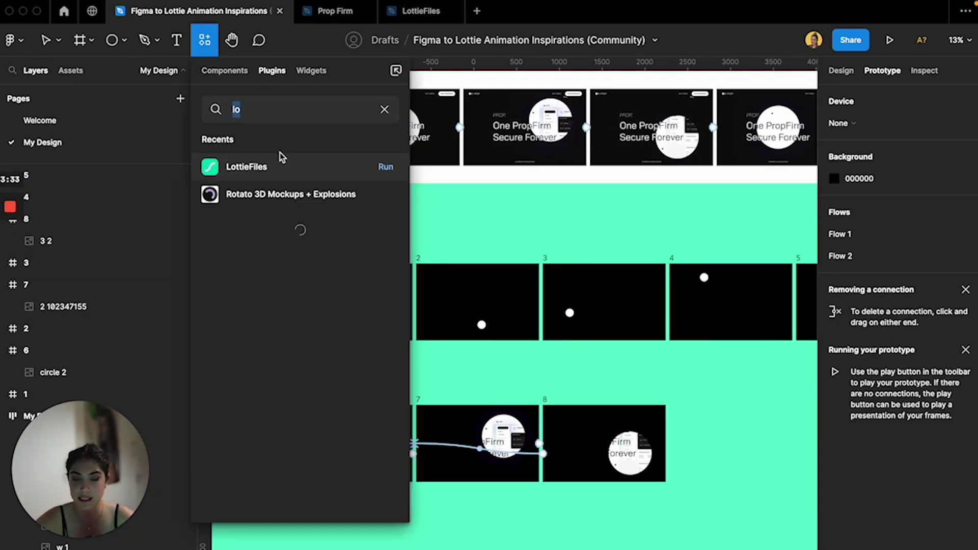
click(390, 168)
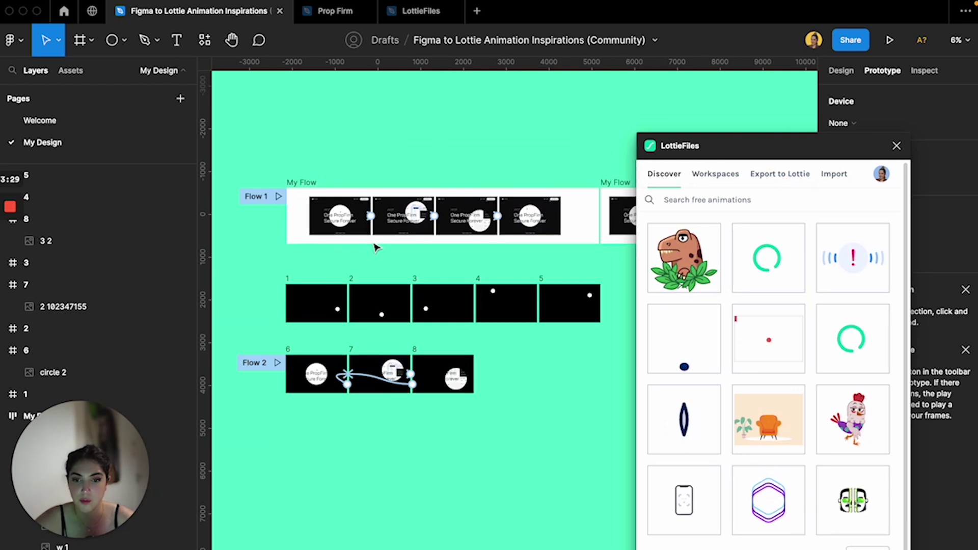
drag(260, 277, 624, 336)
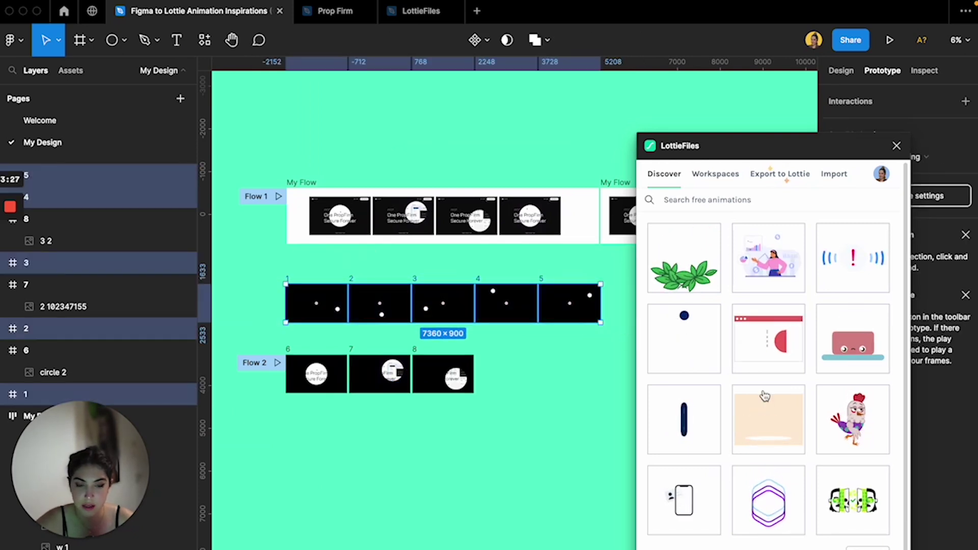
scroll(764, 397, down, 1)
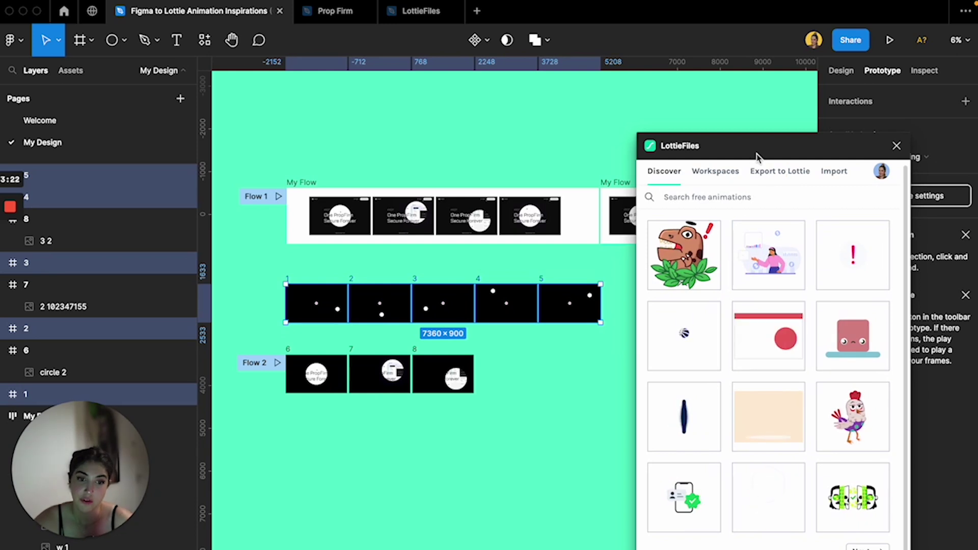
click(762, 179)
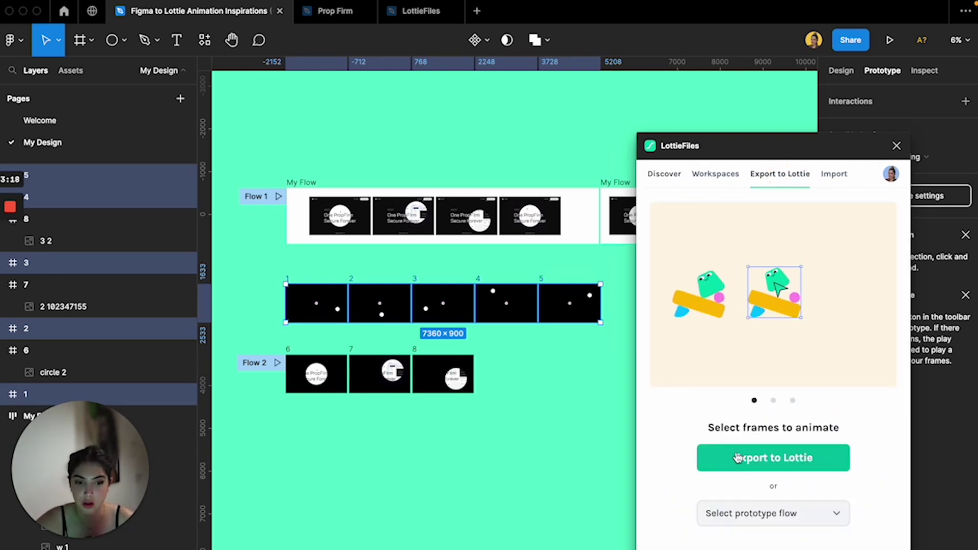
click(733, 468)
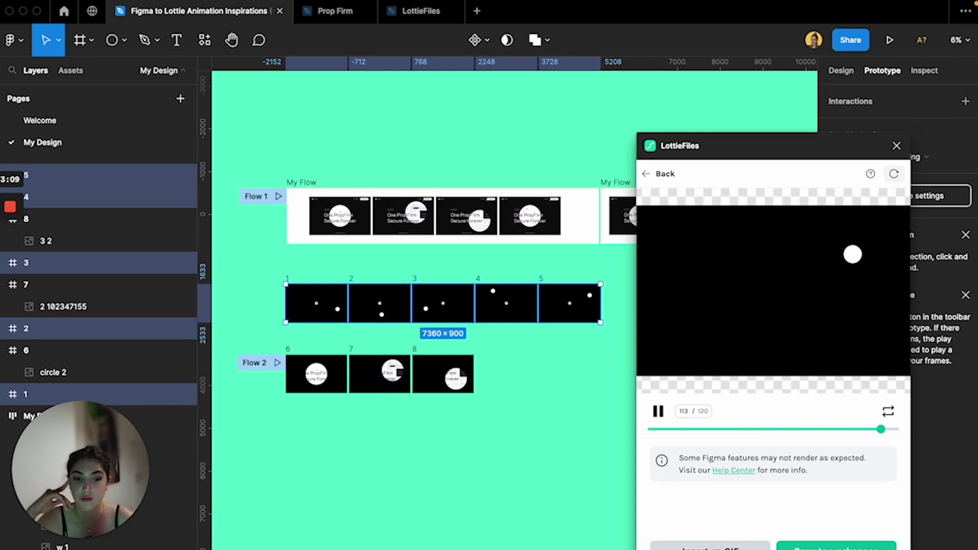
Insert the exported animation as a Large (1200 x 1200) GIF and save the animation to a workspace.
click(717, 548)
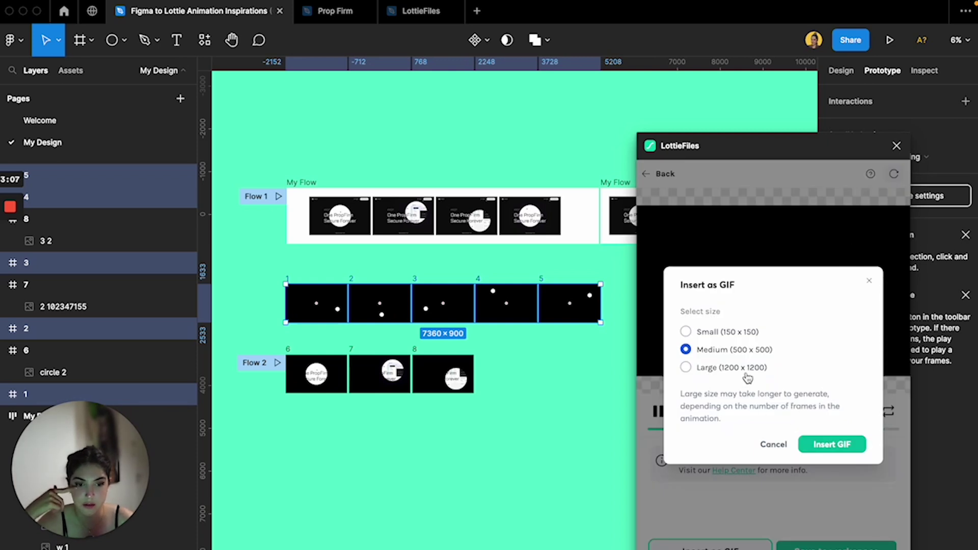
click(825, 446)
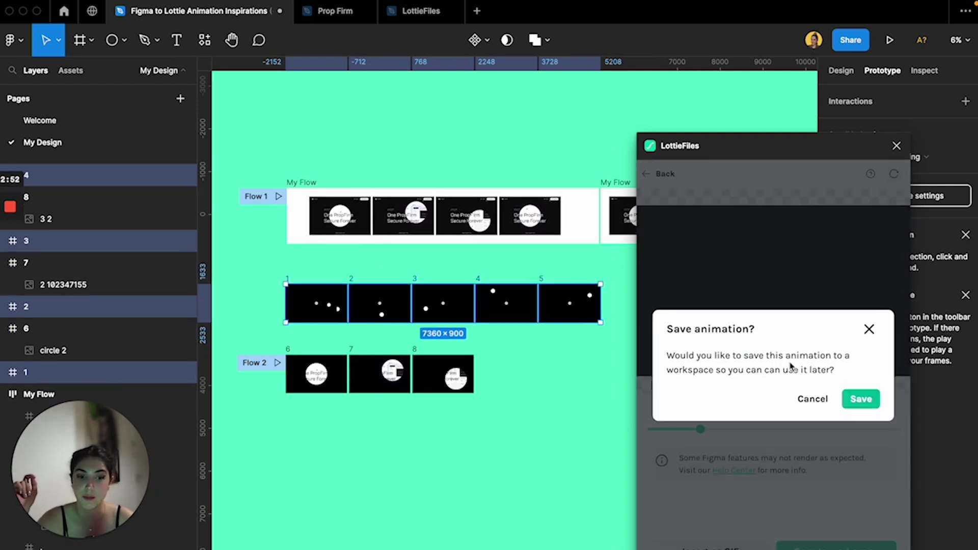
click(860, 398)
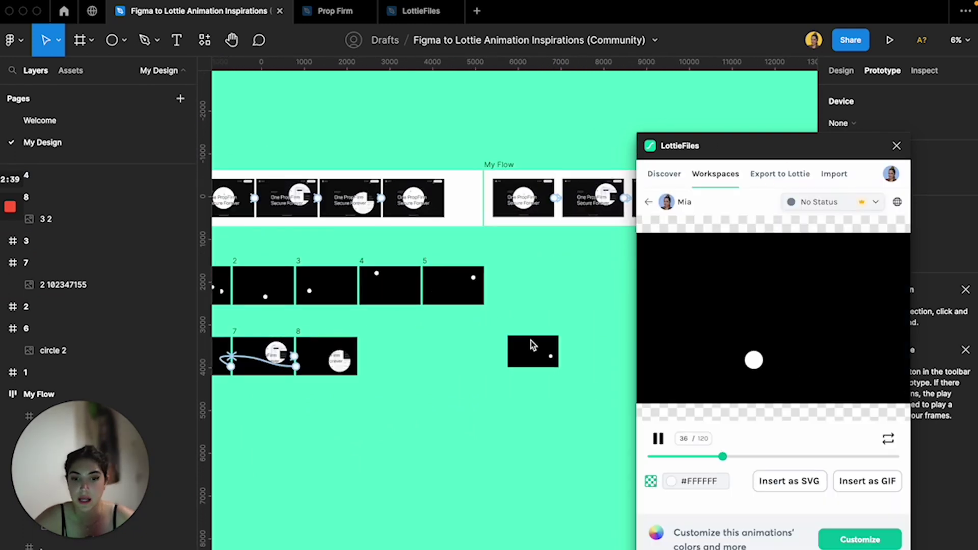
Move the inserted GIF closer to the numbered frames, below frame 5.
drag(513, 360, 461, 360)
scroll(459, 358, up, 2)
scroll(458, 358, left, 3)
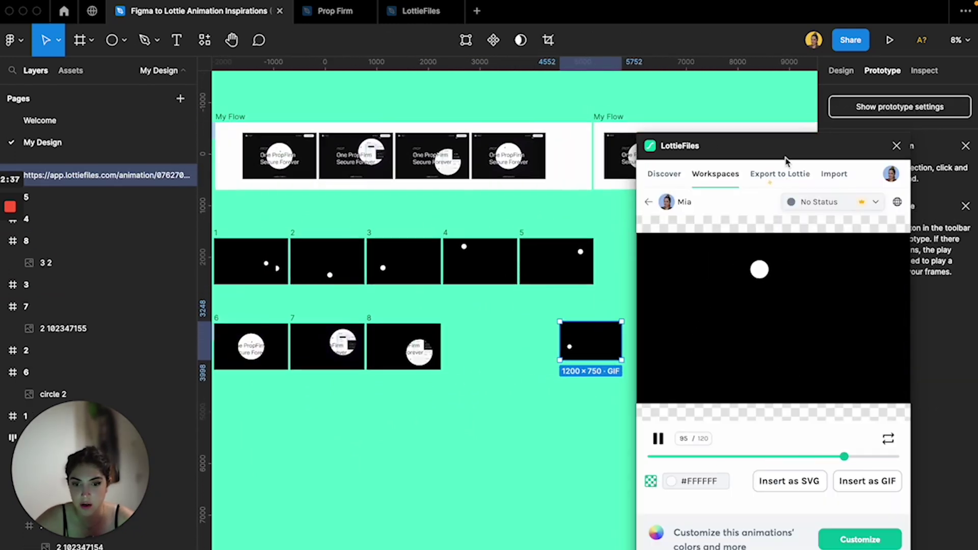
Close the plugin and copy the first hero frame from My Flow onto the empty canvas beside frame 8.
click(898, 145)
scroll(458, 176, left, 3)
click(400, 159)
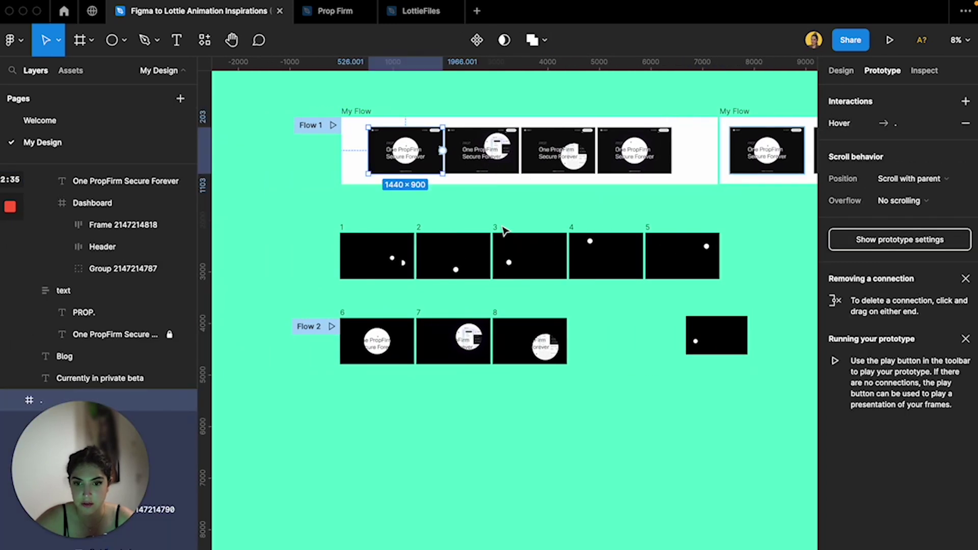
scroll(590, 375, right, 3)
scroll(589, 375, up, 3)
scroll(561, 364, left, 6)
scroll(561, 364, up, 3)
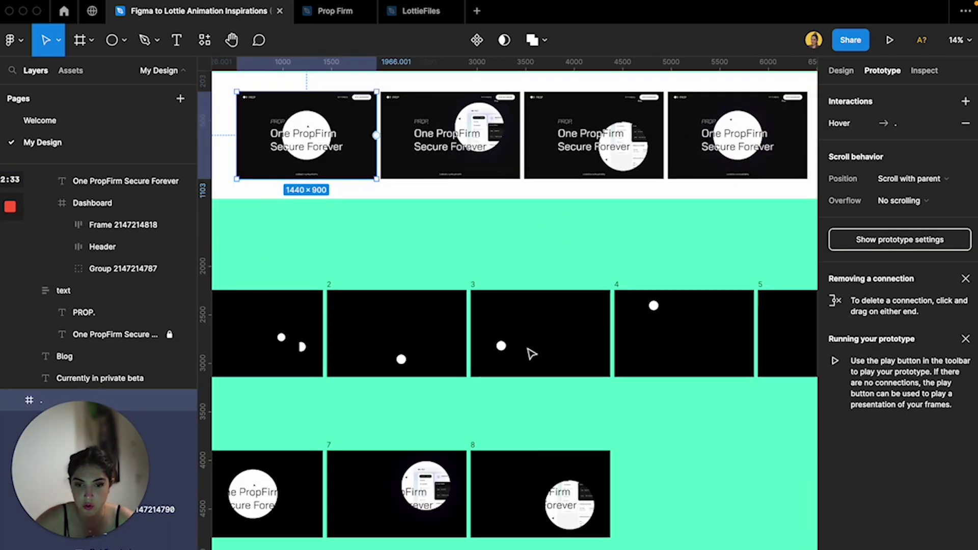
scroll(520, 341, down, 2)
drag(392, 202, 703, 453)
scroll(664, 430, up, 5)
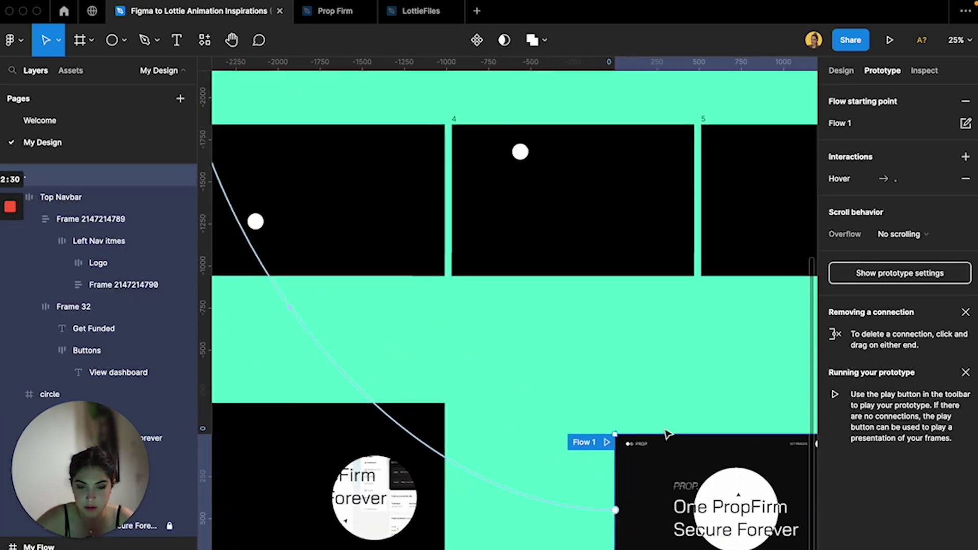
Remove the copied hero frame's hover connection and align the frame beside the inserted GIF.
scroll(666, 434, right, 2)
drag(534, 453, 511, 397)
scroll(511, 397, right, 3)
click(566, 386)
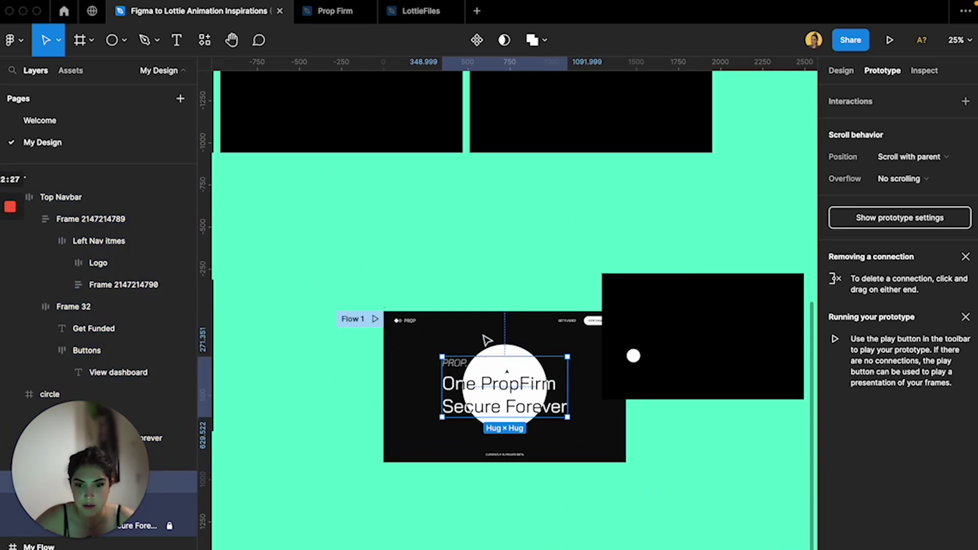
drag(483, 335, 433, 304)
drag(433, 304, 431, 283)
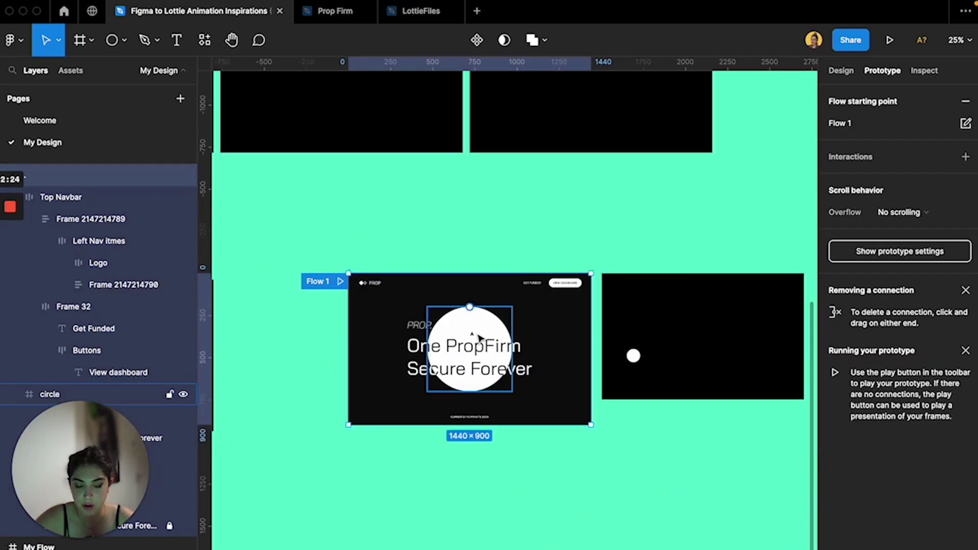
Delete the white circle from the copied hero frame and place the GIF inside it behind the text, resized to 1440 × 900.
click(479, 334)
key(Delete)
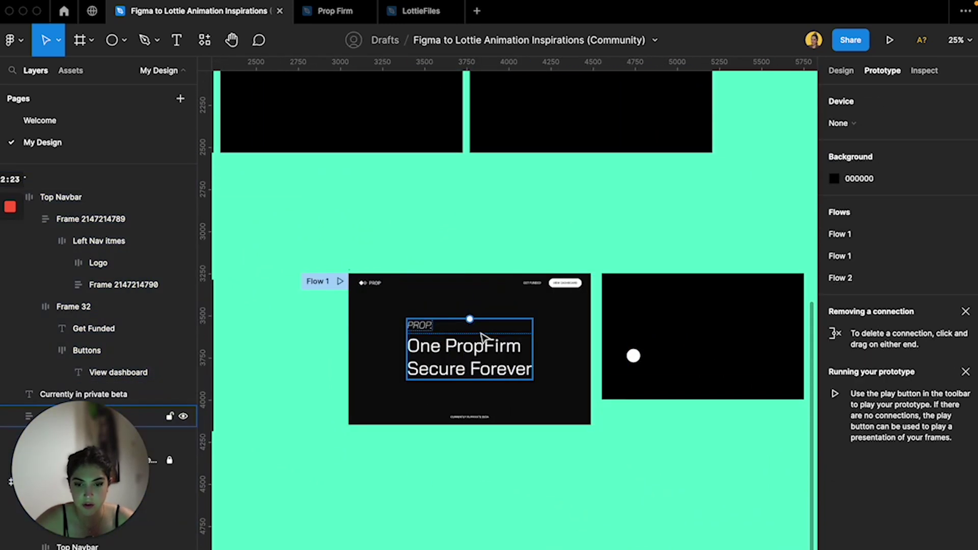
click(640, 363)
key(ctrl+x)
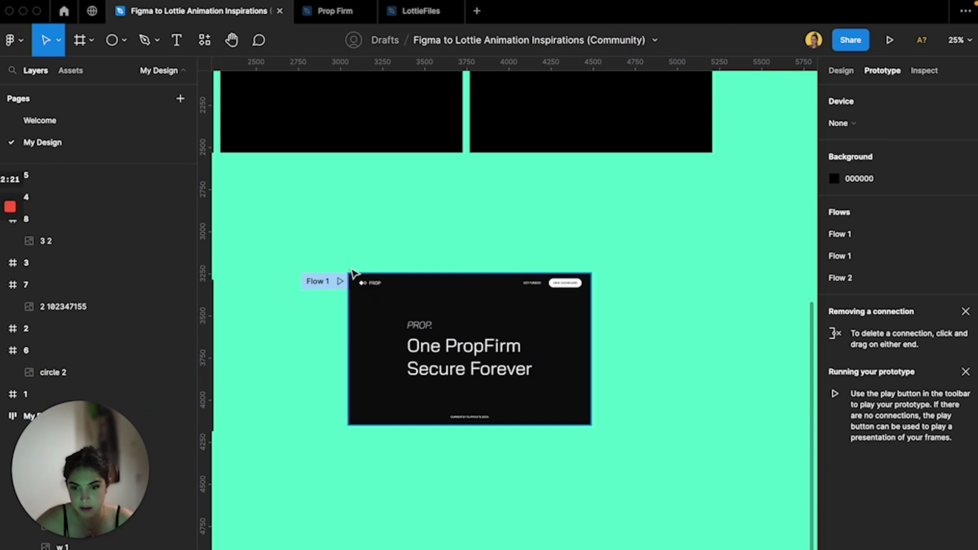
click(353, 275)
key(ctrl+v)
drag(515, 402, 515, 425)
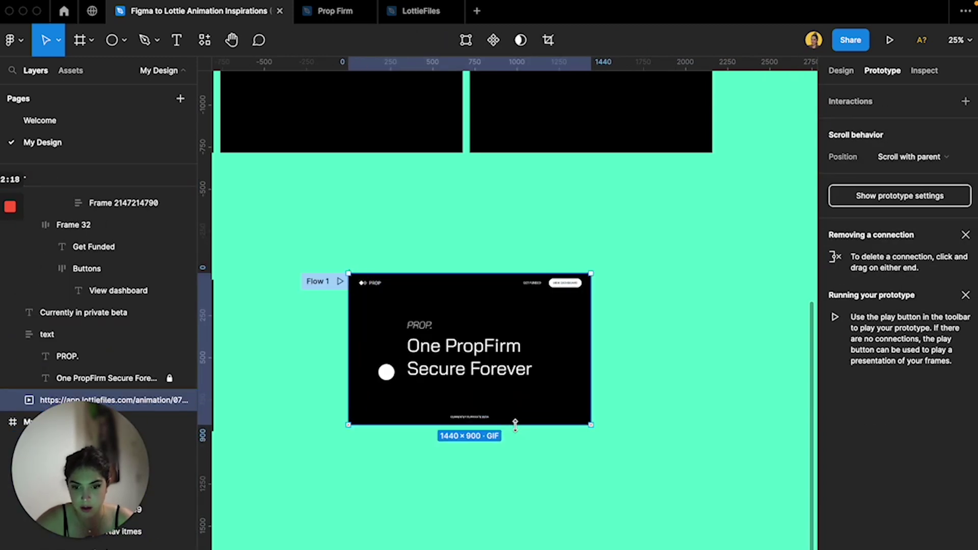
Present the hero frame containing the GIF as a prototype and hide the flows sidebar to preview the animation.
click(416, 226)
click(352, 271)
click(889, 39)
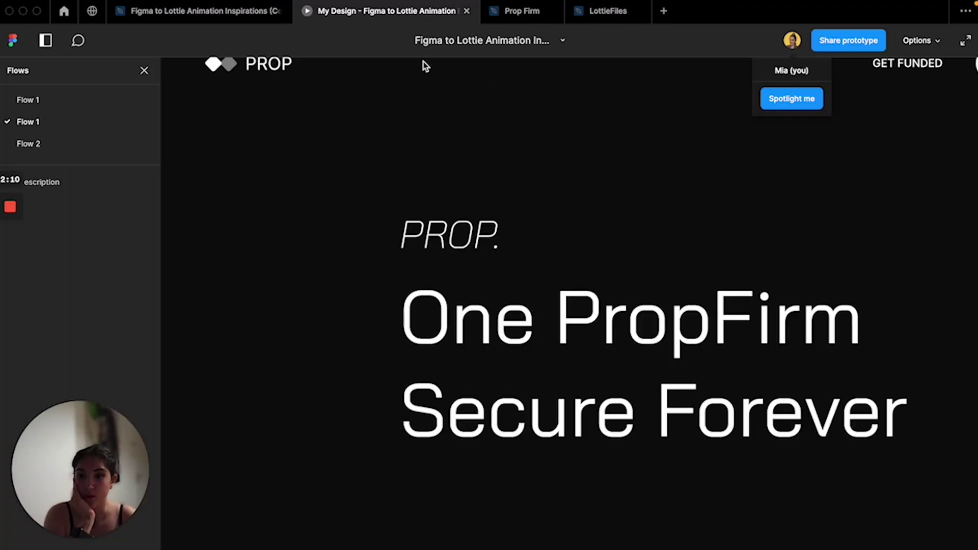
click(144, 70)
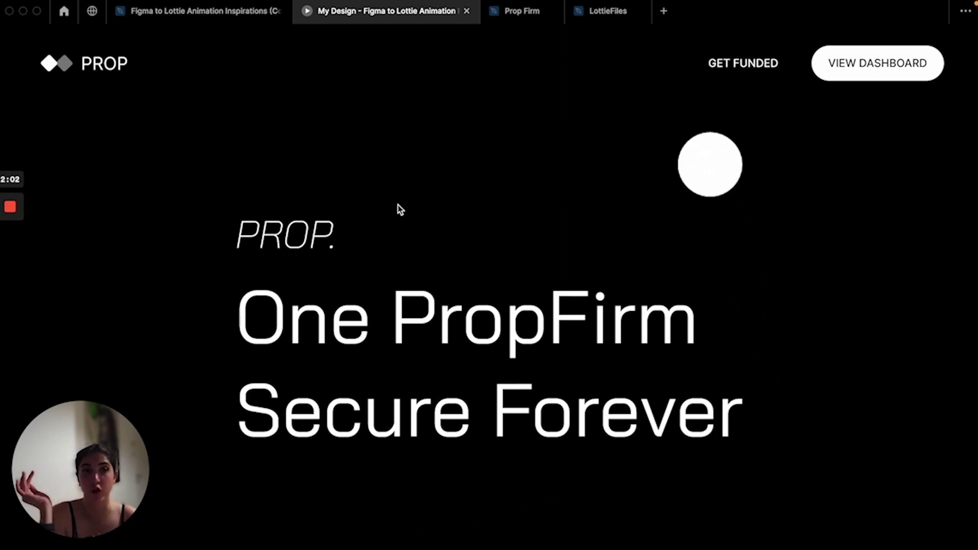
Return to the design file, select frames 6 to 8, and try rendering their prototype flow to Lottie with the LottieFiles plugin.
click(159, 17)
scroll(587, 304, down, 6)
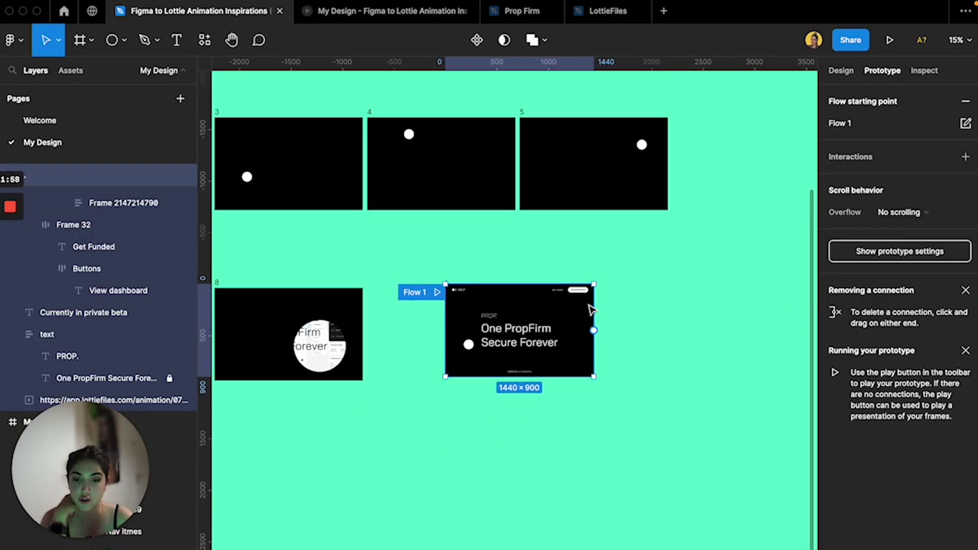
drag(330, 241, 661, 338)
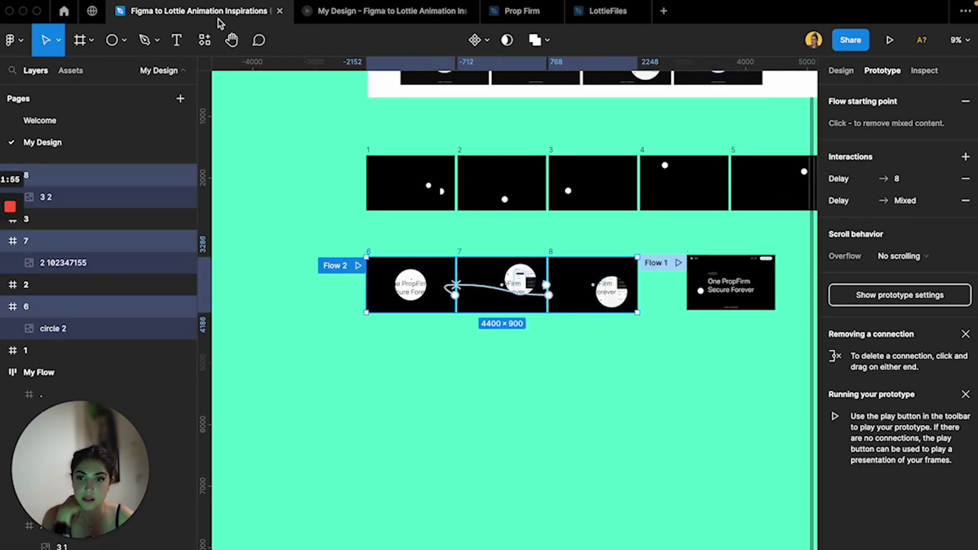
click(204, 39)
click(386, 167)
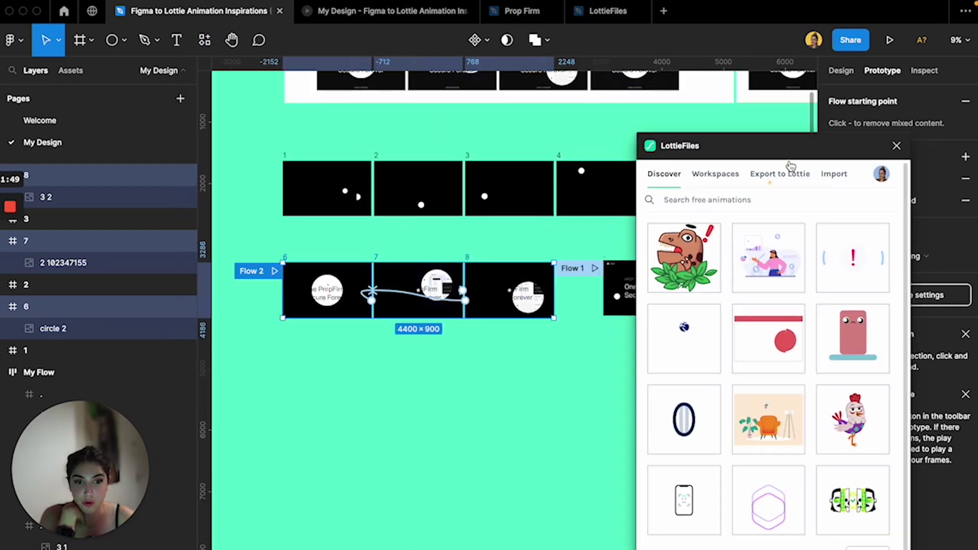
click(780, 173)
click(759, 514)
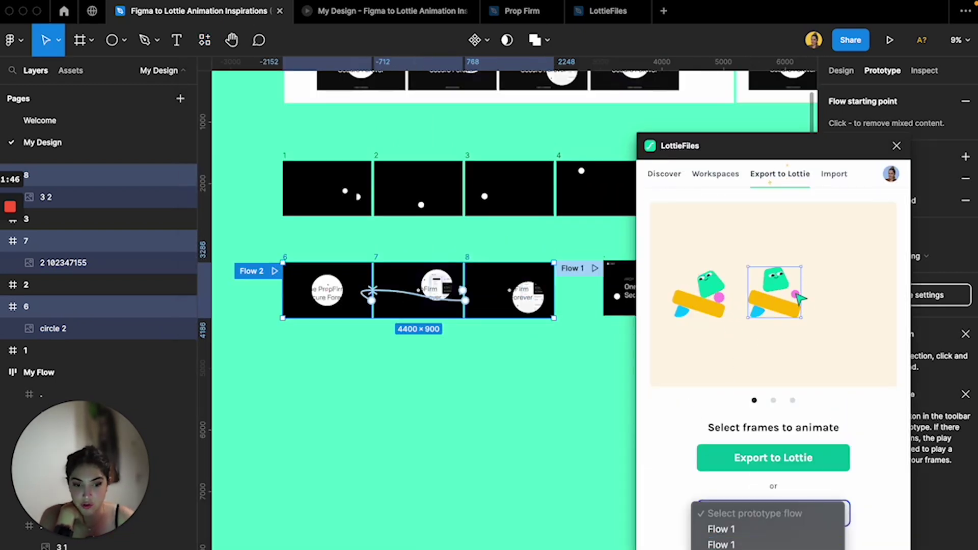
click(720, 545)
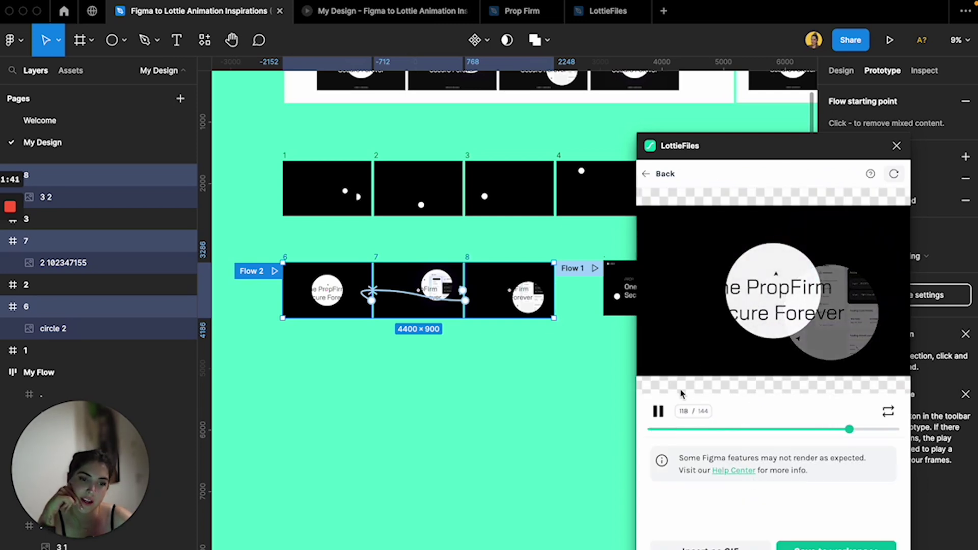
click(660, 416)
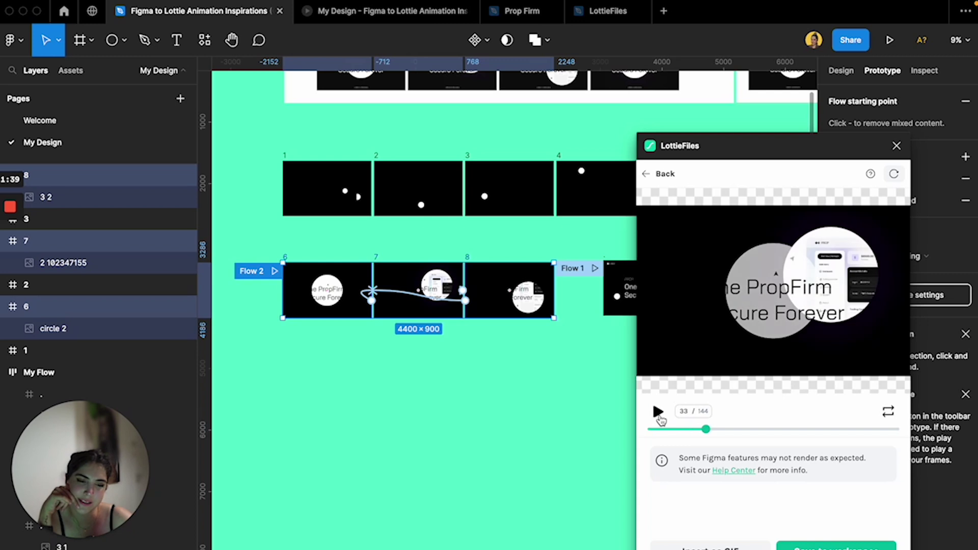
Leave the animation preview and try rendering the Flow 1 prototype flow to Lottie.
click(665, 174)
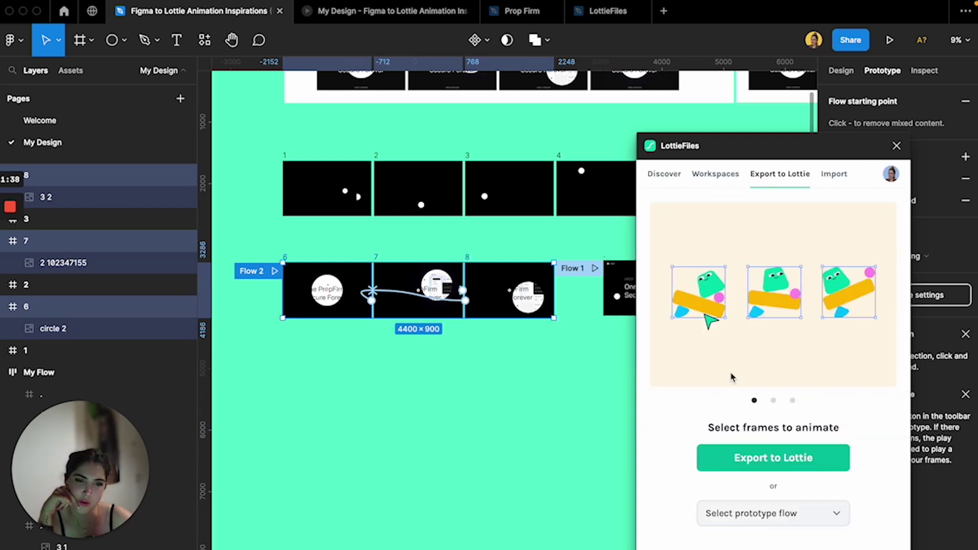
click(768, 511)
click(766, 526)
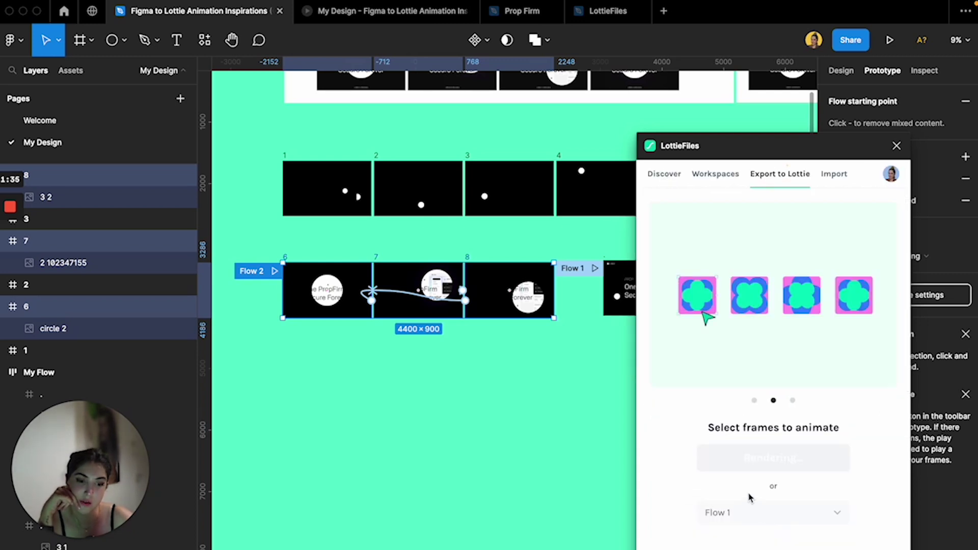
Reselect frames 6 to 8 and try exporting them to Lottie as selected frames.
scroll(283, 266, down, 3)
drag(265, 252, 464, 317)
click(648, 176)
click(775, 460)
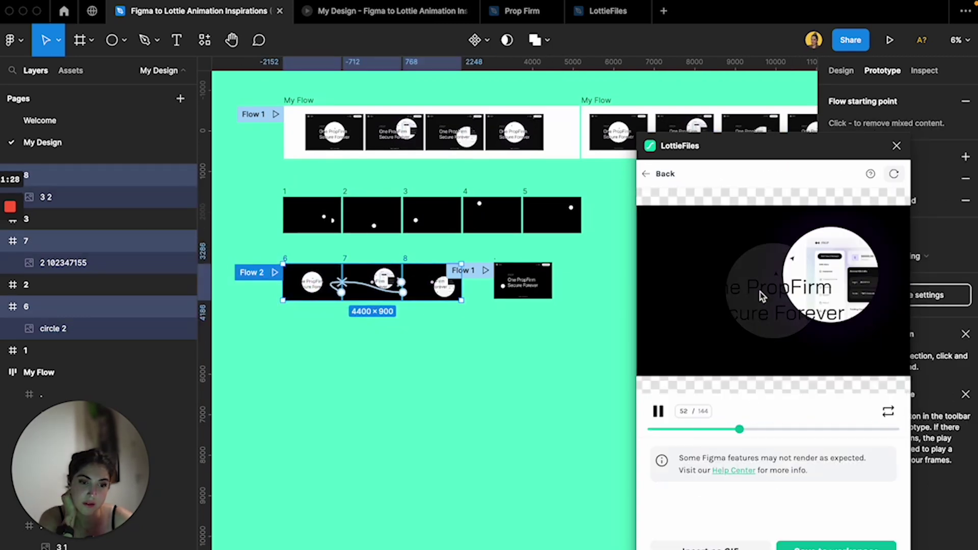
Delete the prototype connection that curves back from frame 8 towards frame 6.
scroll(337, 253, up, 2)
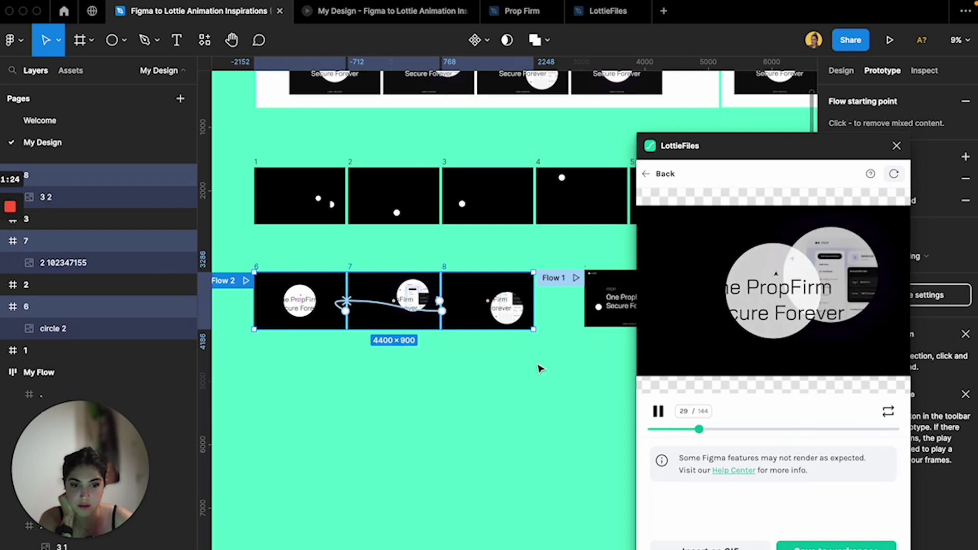
click(368, 306)
key(Delete)
scroll(372, 307, up, 3)
click(329, 349)
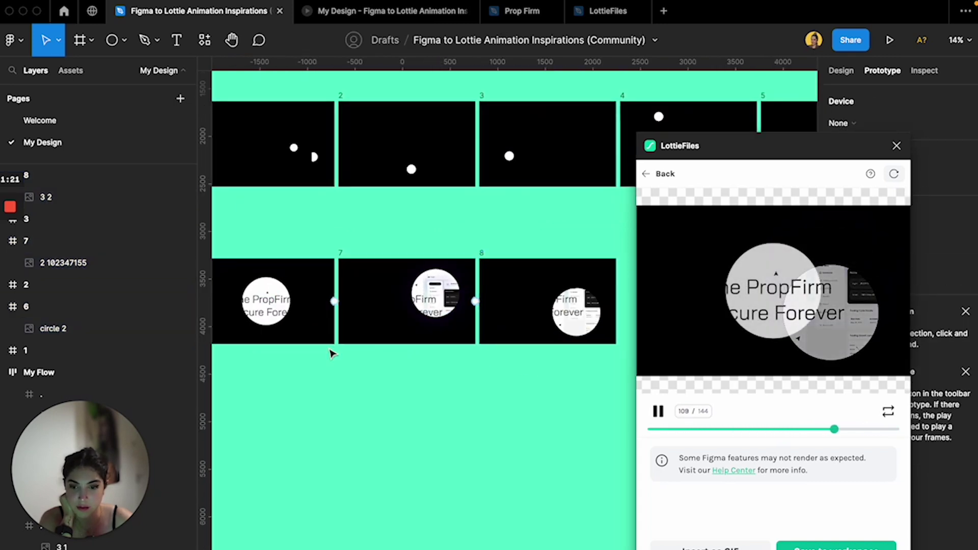
Try to delete the connection between frames 6 and 7, and undo the accidental deletion of frame 6.
scroll(330, 350, up, 3)
click(343, 255)
key(Delete)
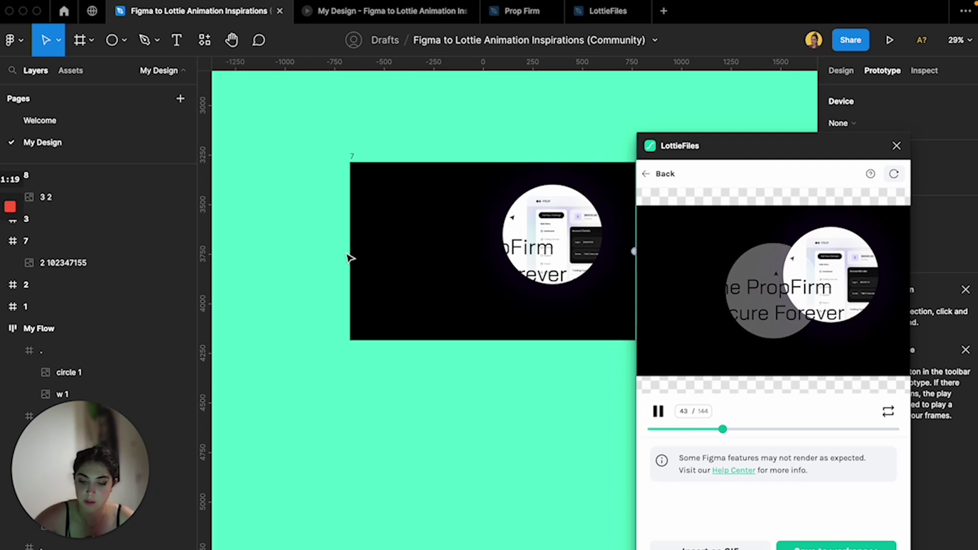
key(ctrl+z)
Remove the remaining prototype connections between frames 6, 7 and 8.
scroll(353, 257, right, 5)
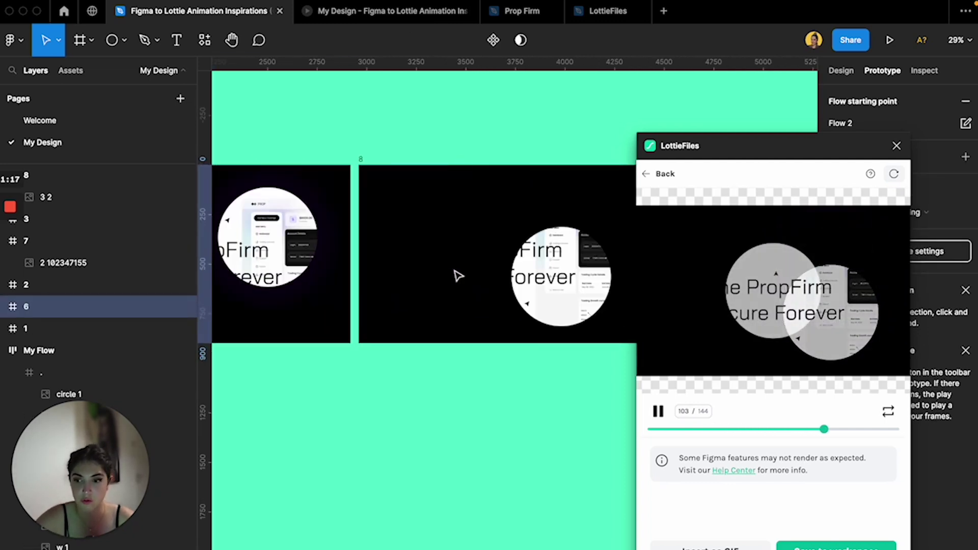
click(355, 259)
click(352, 258)
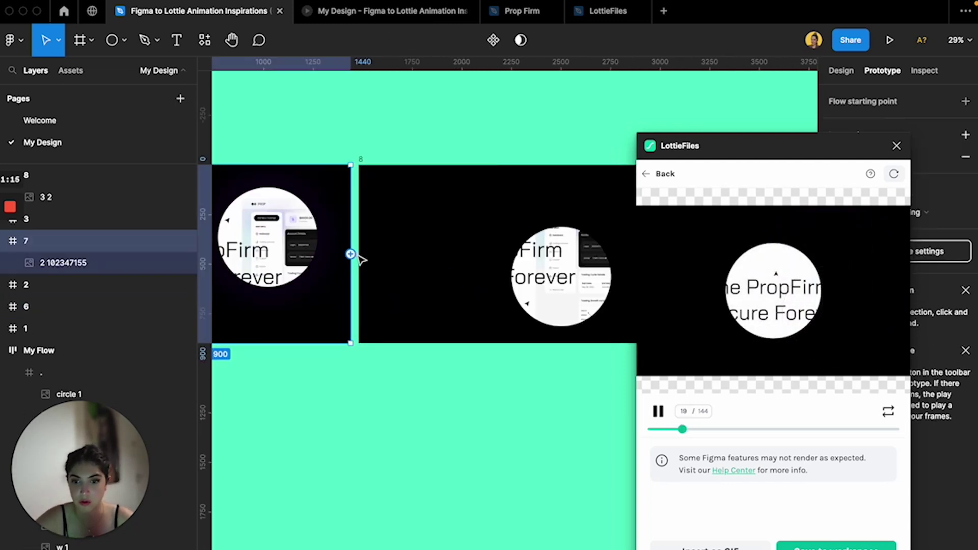
Close the plugin window, reselect frames 6 to 8, and run the LottieFiles plugin on them again.
scroll(360, 258, down, 5)
scroll(359, 259, left, 2)
click(897, 146)
drag(231, 209, 529, 320)
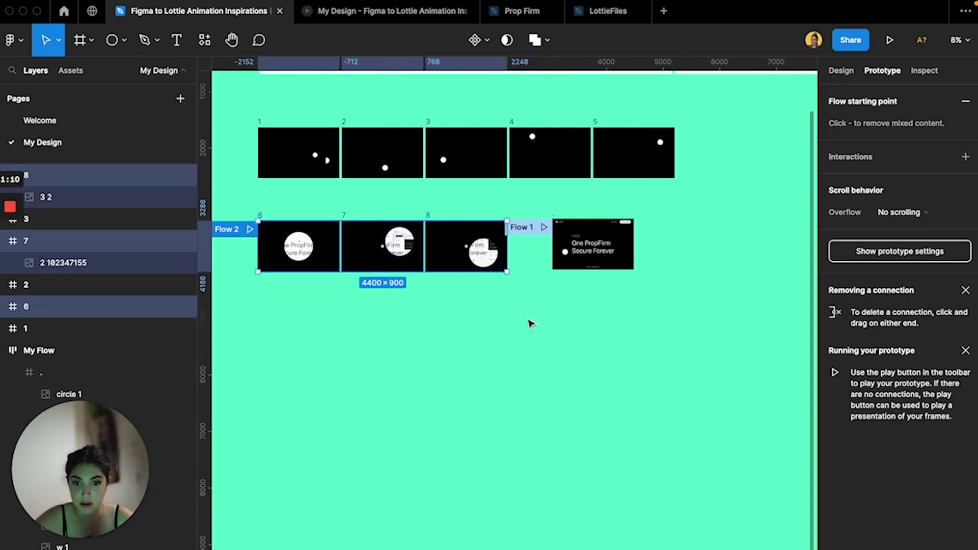
click(205, 40)
click(389, 174)
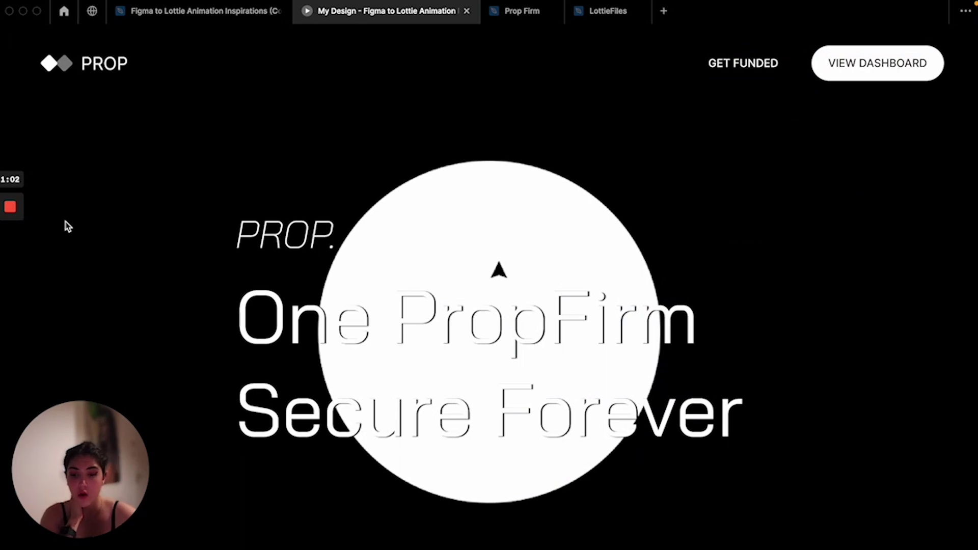
Switch to prototype mode and review the connections and spacing of frames 6, 7 and 8 and the two hero frames.
key(XF86MonBrightnessUp)
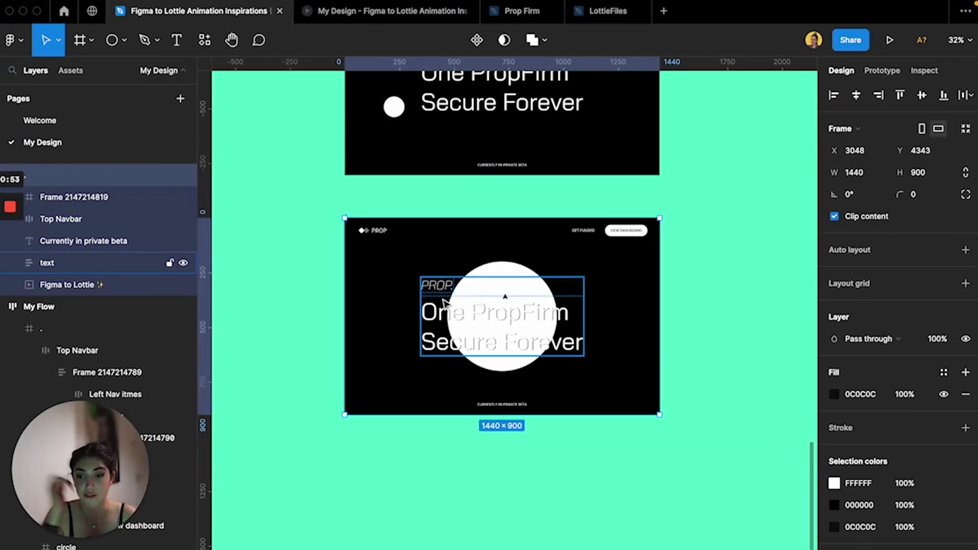
scroll(401, 212, down, 6)
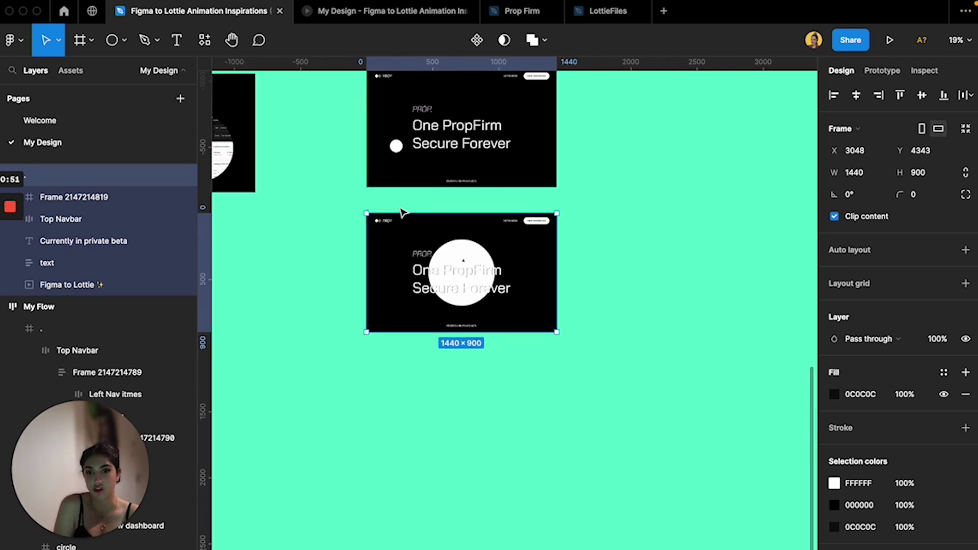
scroll(402, 212, left, 7)
scroll(361, 203, up, 3)
click(408, 156)
key(shift+e)
click(408, 214)
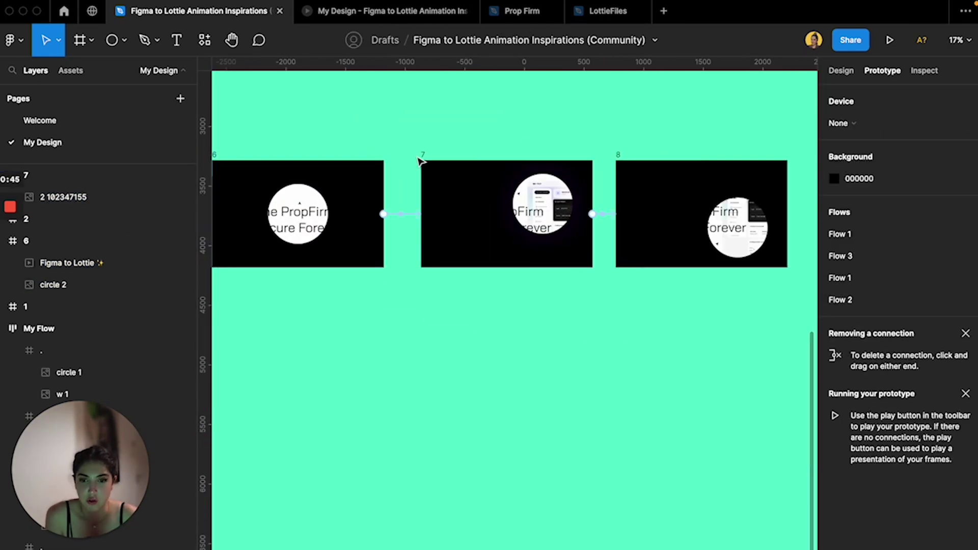
scroll(419, 158, down, 5)
scroll(419, 159, up, 3)
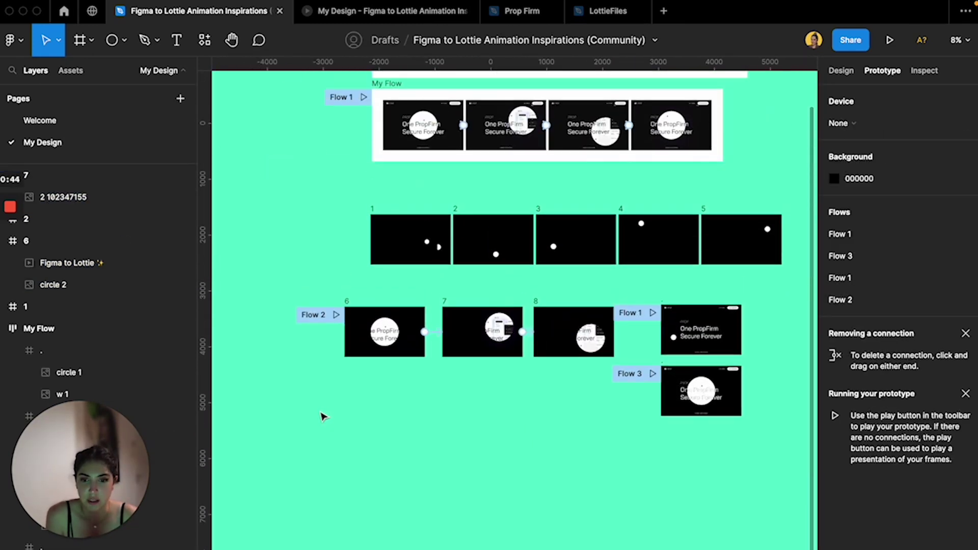
Move frames 6 to 8 and both hero frames together so frame 6 lines up under frame 1.
drag(319, 410, 737, 413)
drag(779, 285, 296, 515)
drag(400, 350, 426, 335)
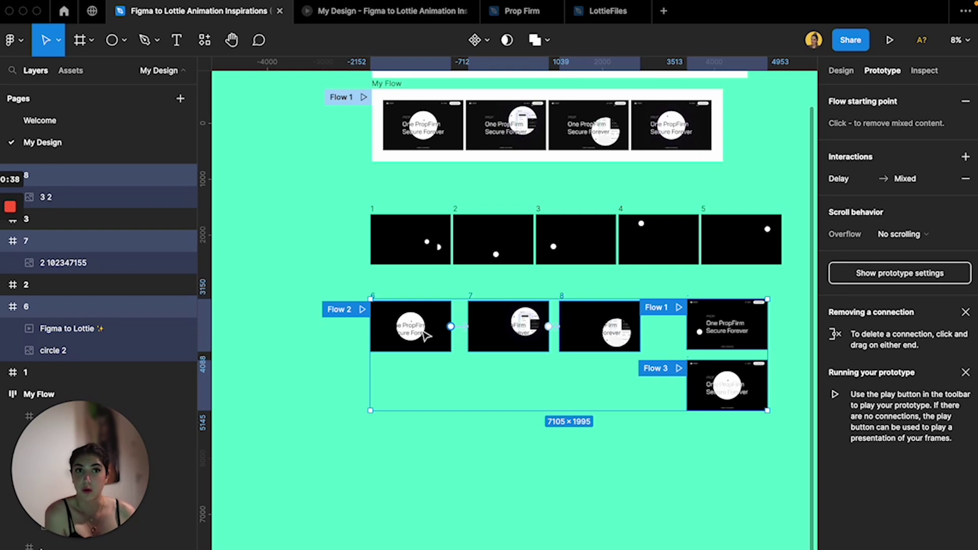
mouse_move(38, 541)
click(68, 539)
drag(84, 413, 442, 306)
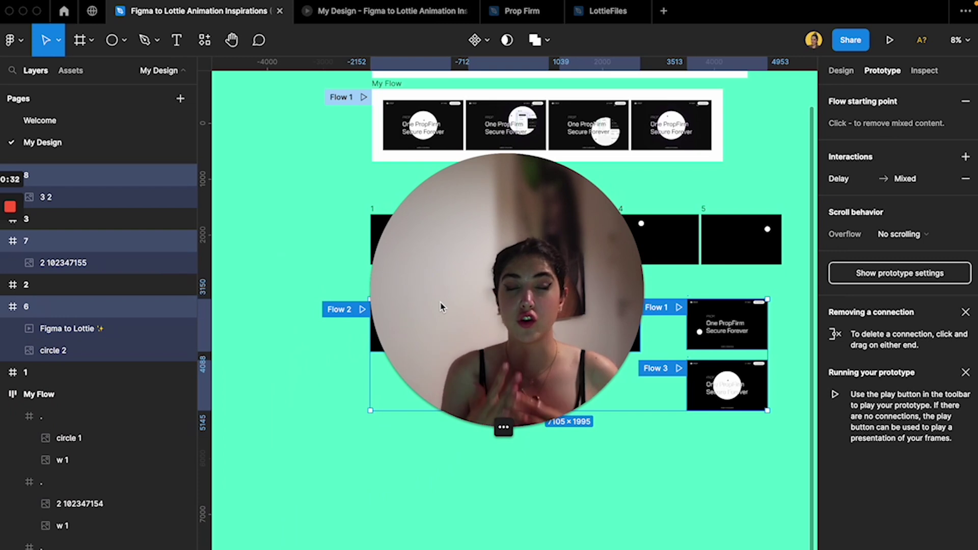